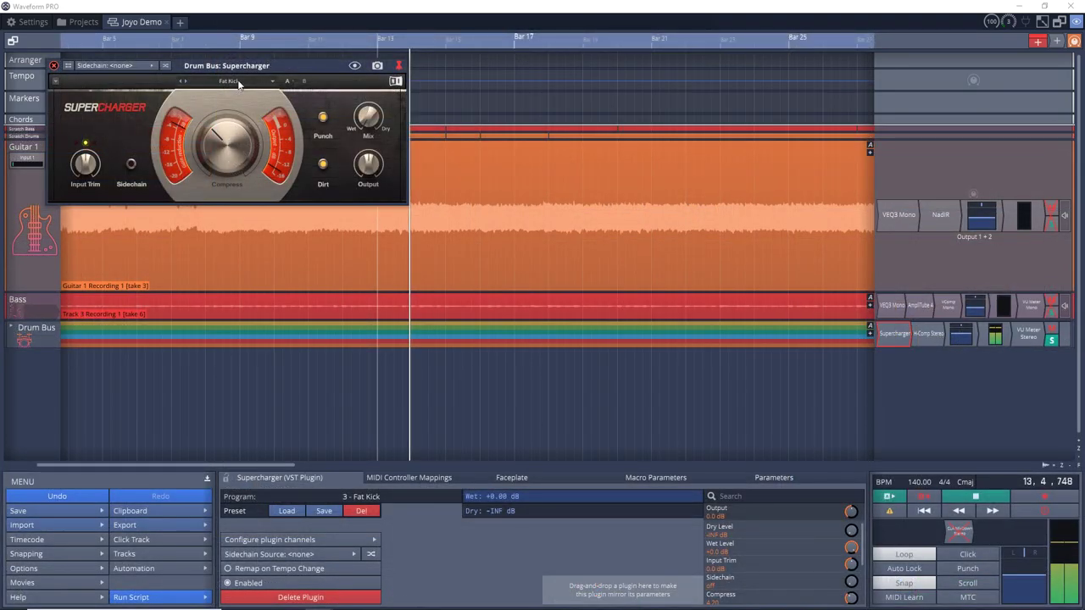
Open the preset selection of the Supercharger compressor on the drum bus
click(220, 80)
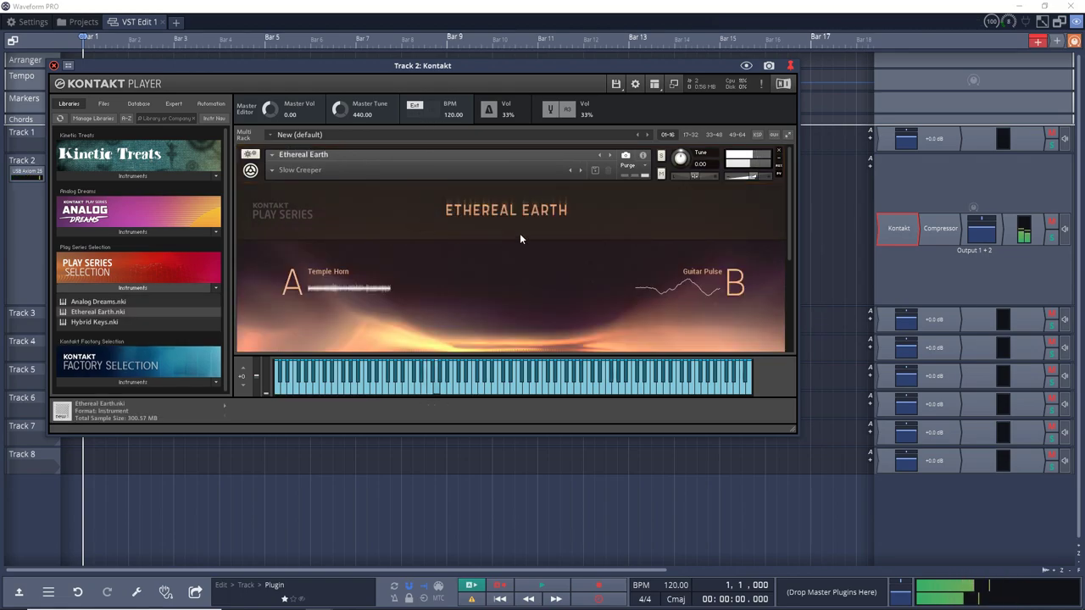
Audition snapshots of the Play Series instruments Ethereal Earth, Hybrid Keys and Analog Dreams, including Blue Prince and Flickering Shadow
click(609, 154)
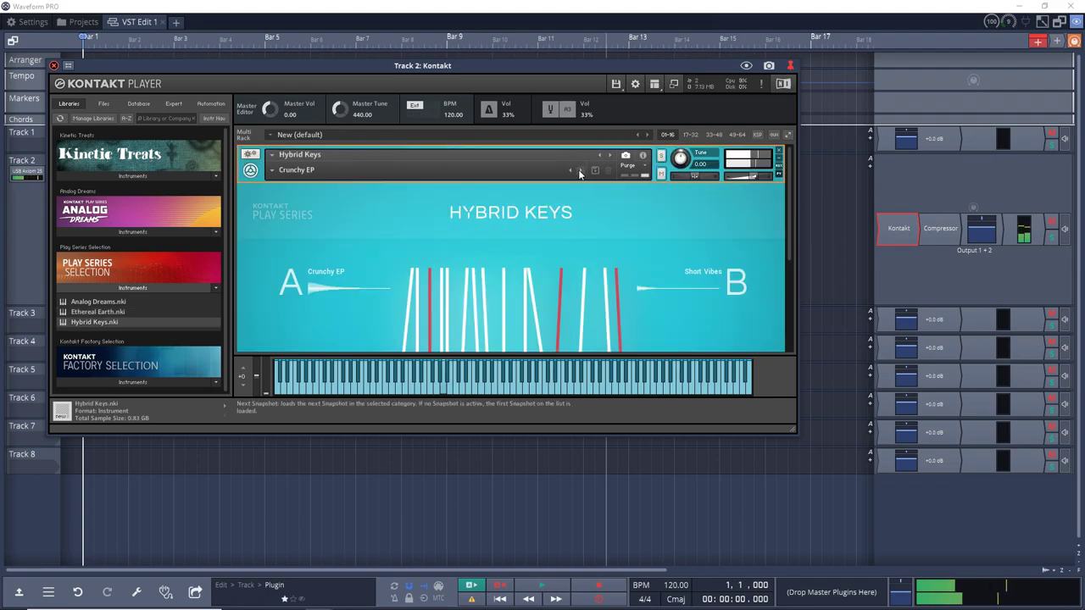
click(579, 170)
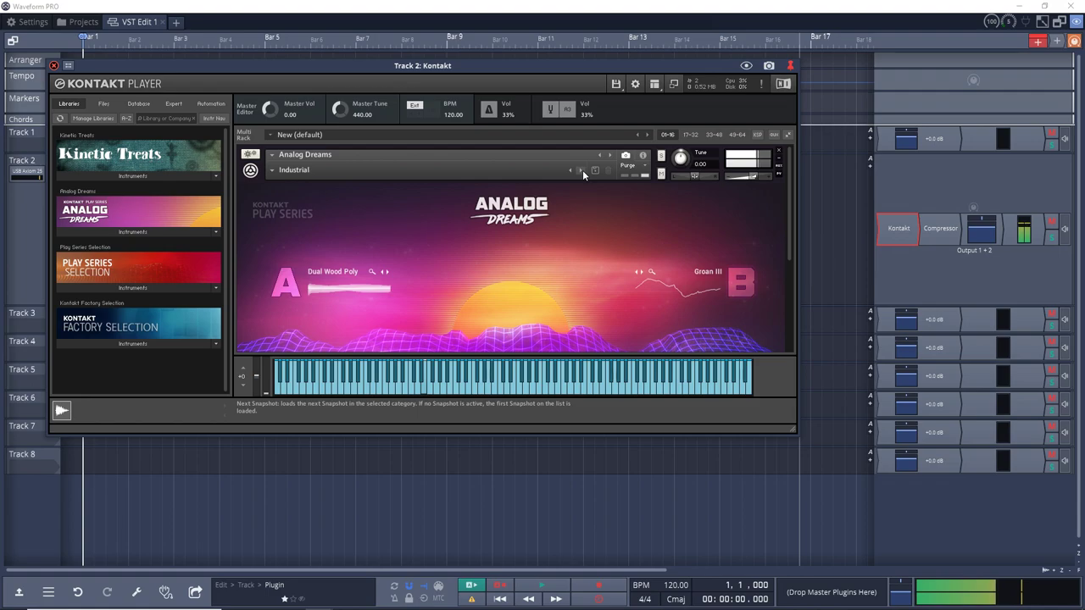
click(582, 170)
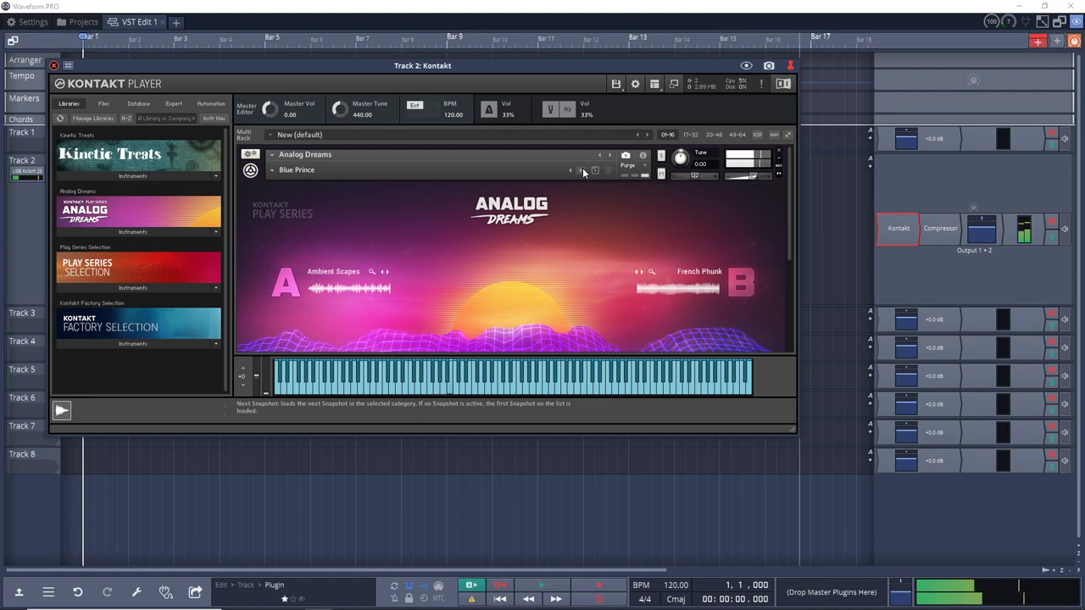
click(582, 170)
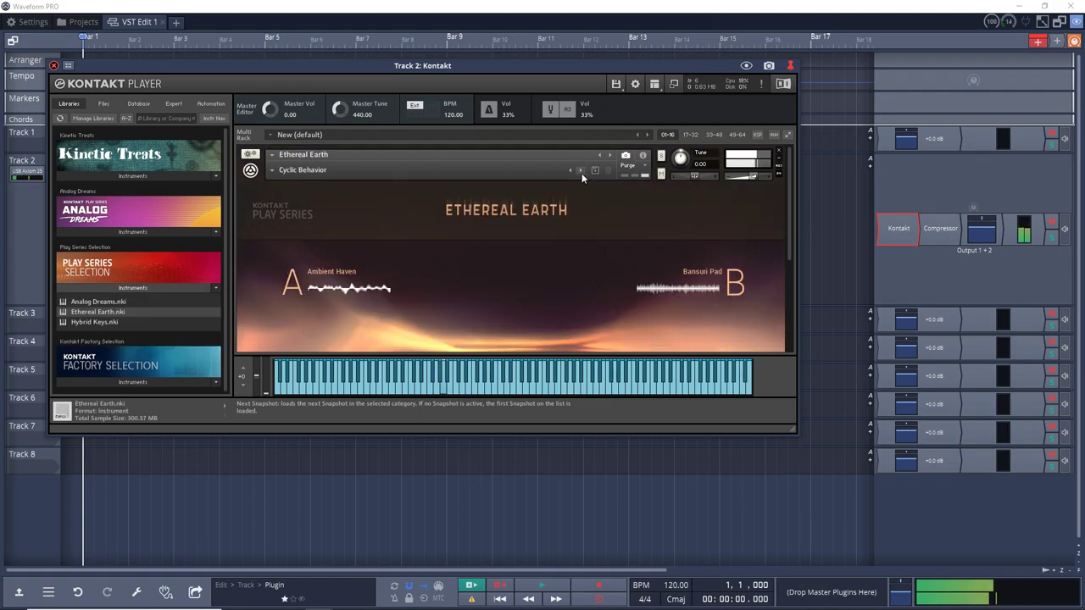
click(581, 173)
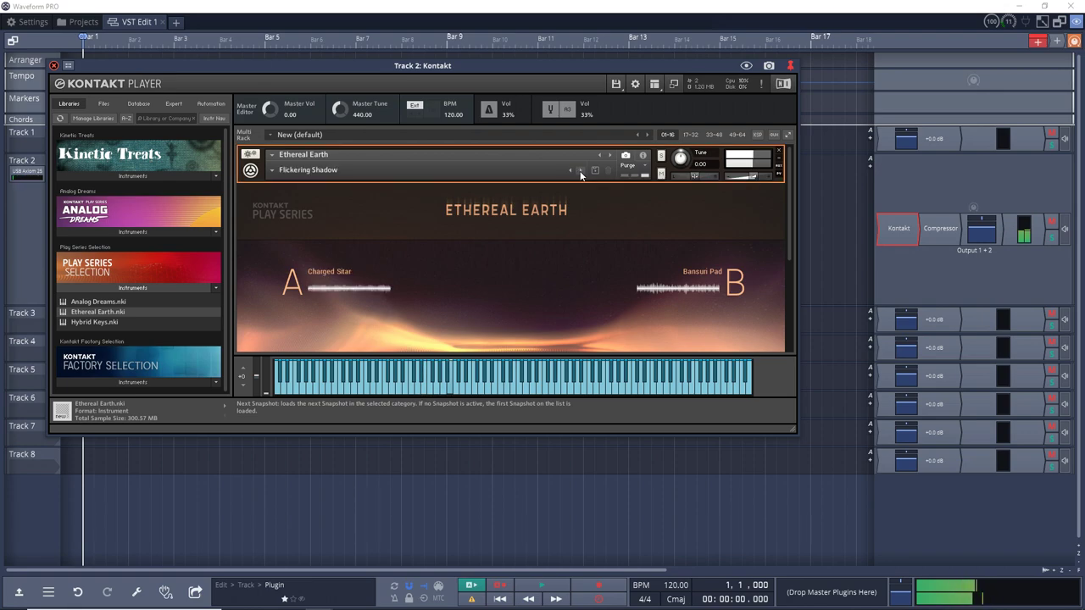
click(581, 173)
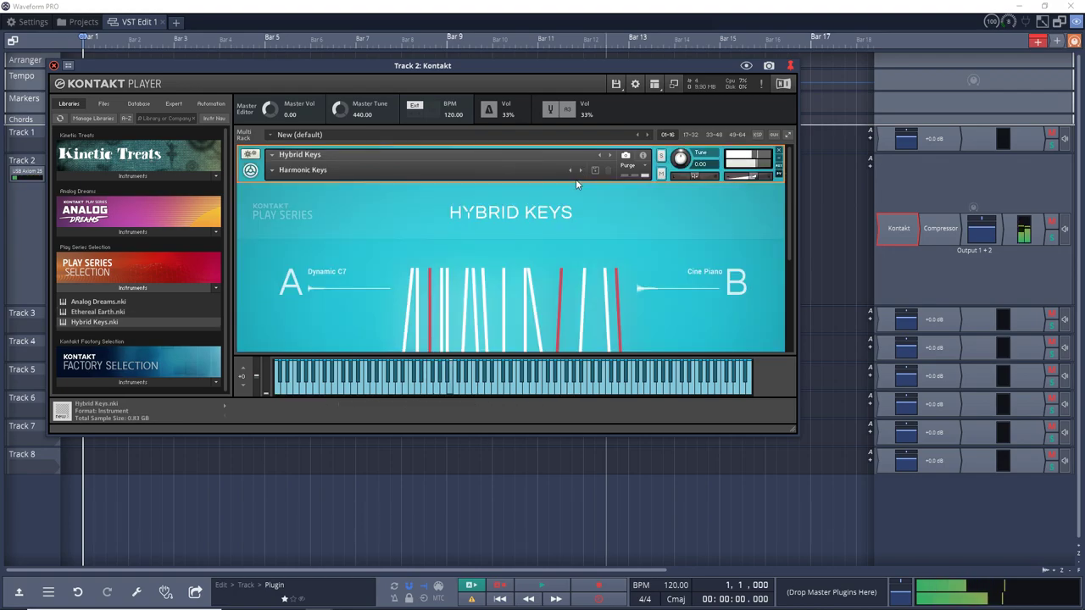
click(579, 171)
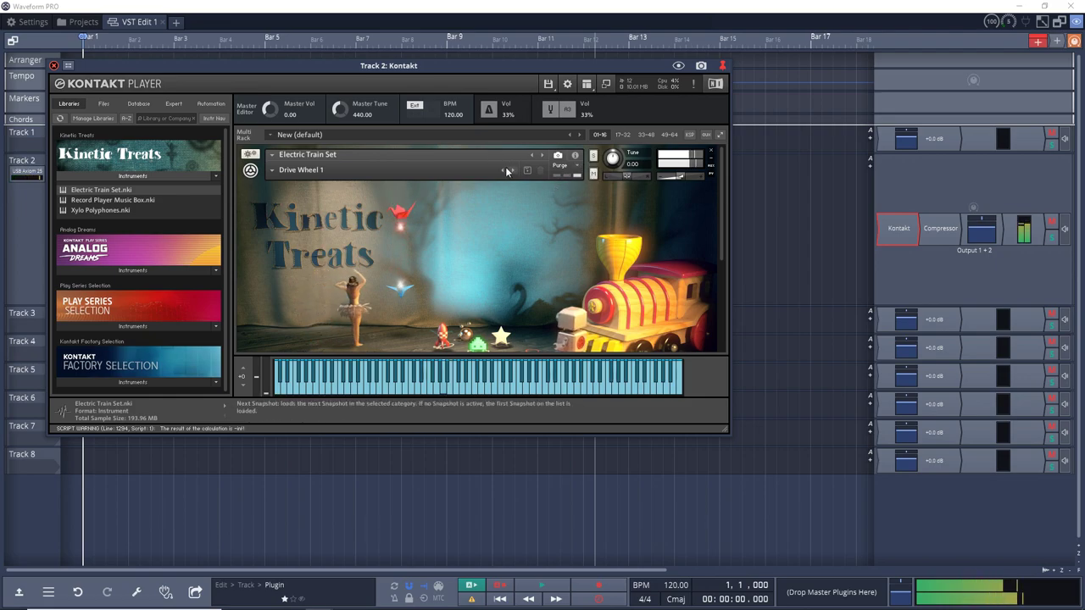
Audition successive Kinetic Treats snapshots in Electric Train Set, Record Player Music Box and Xylo Polyphones
click(509, 171)
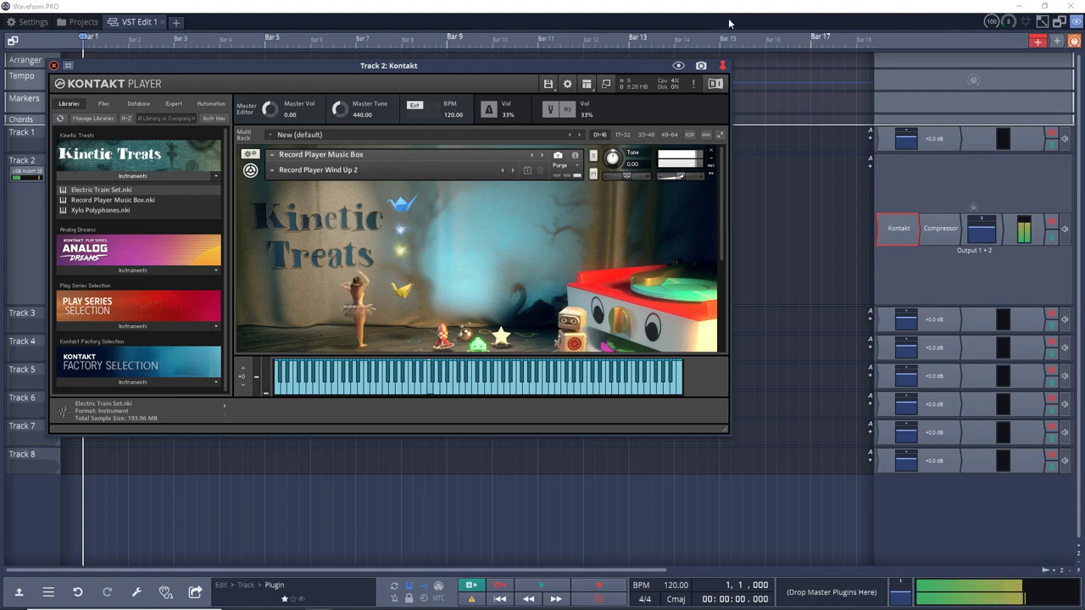
click(513, 171)
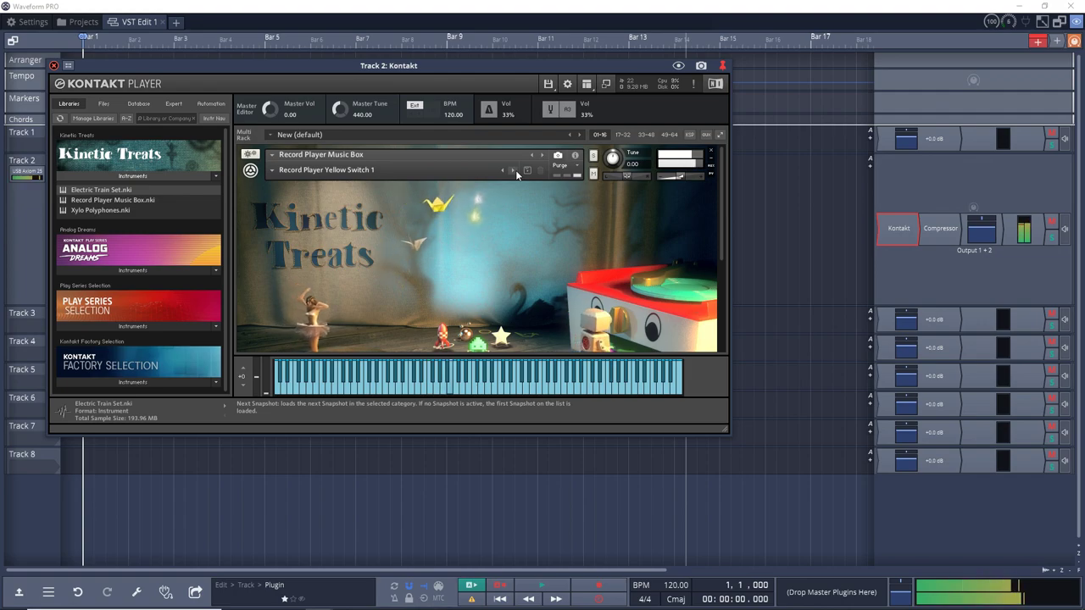
click(516, 172)
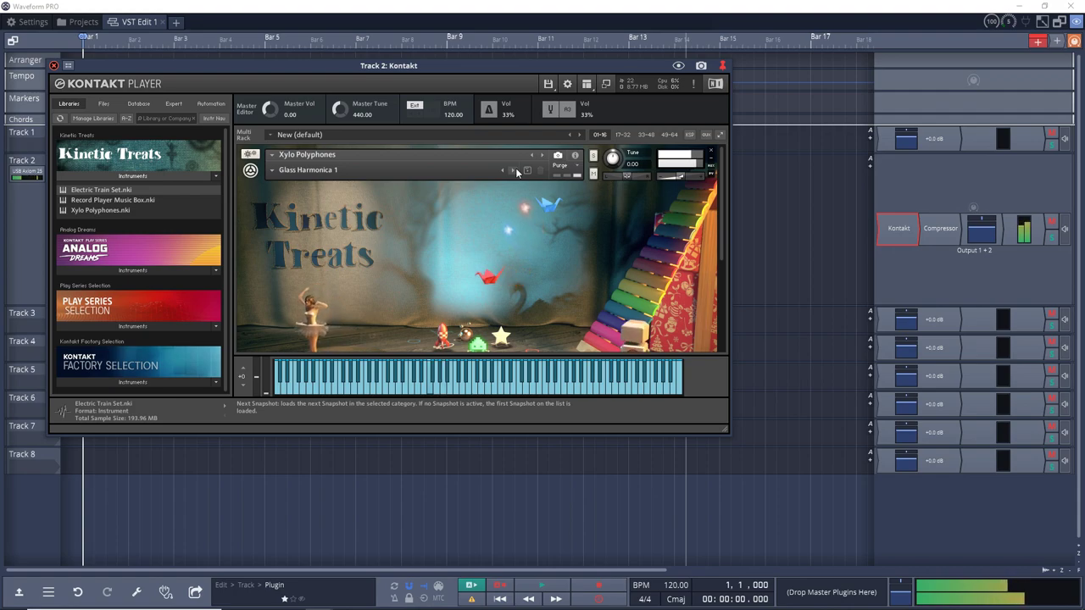
click(517, 172)
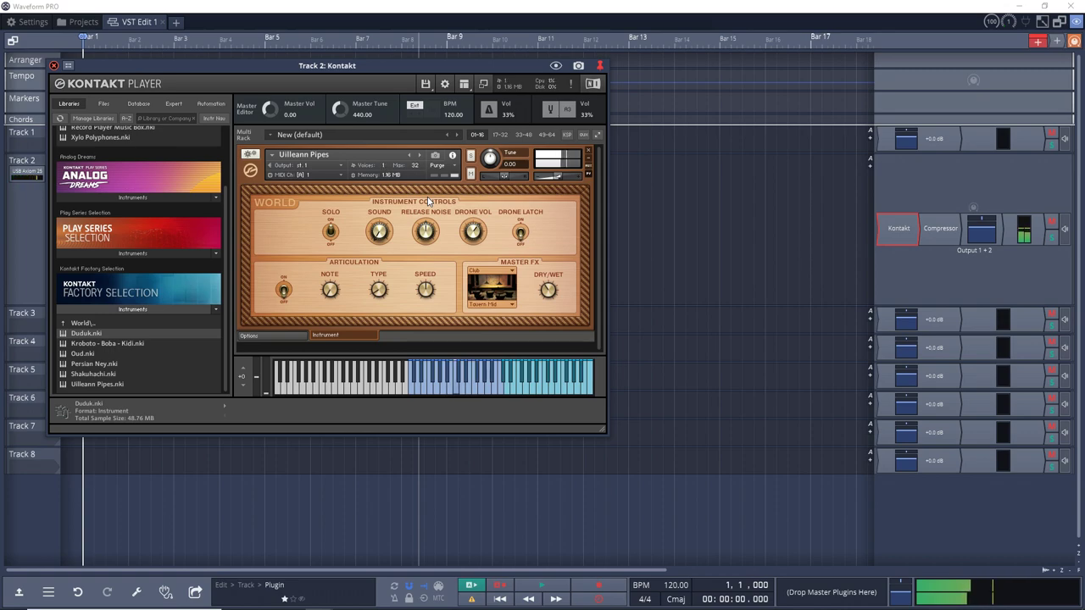
Audition World and Band instruments of the Kontakt Factory Selection, including Funk Kit and Muted Trumpet
click(419, 154)
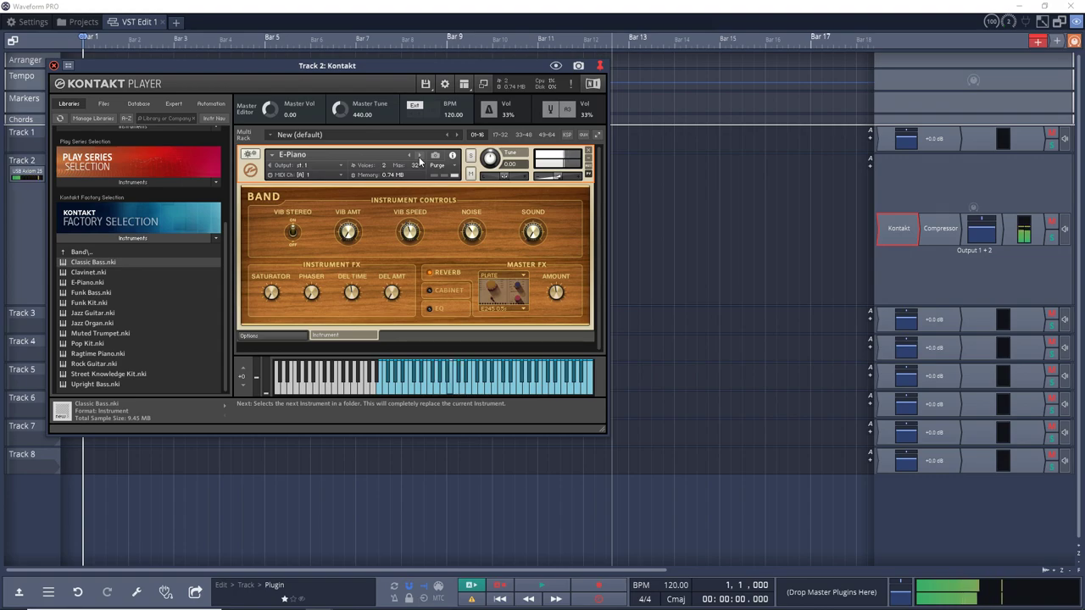
click(419, 160)
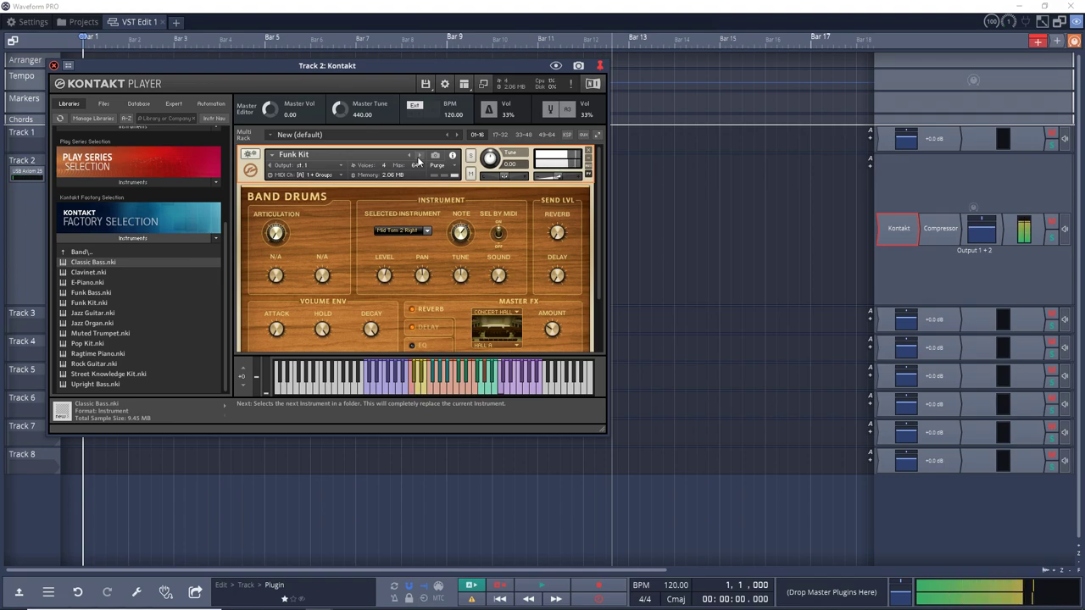
click(417, 160)
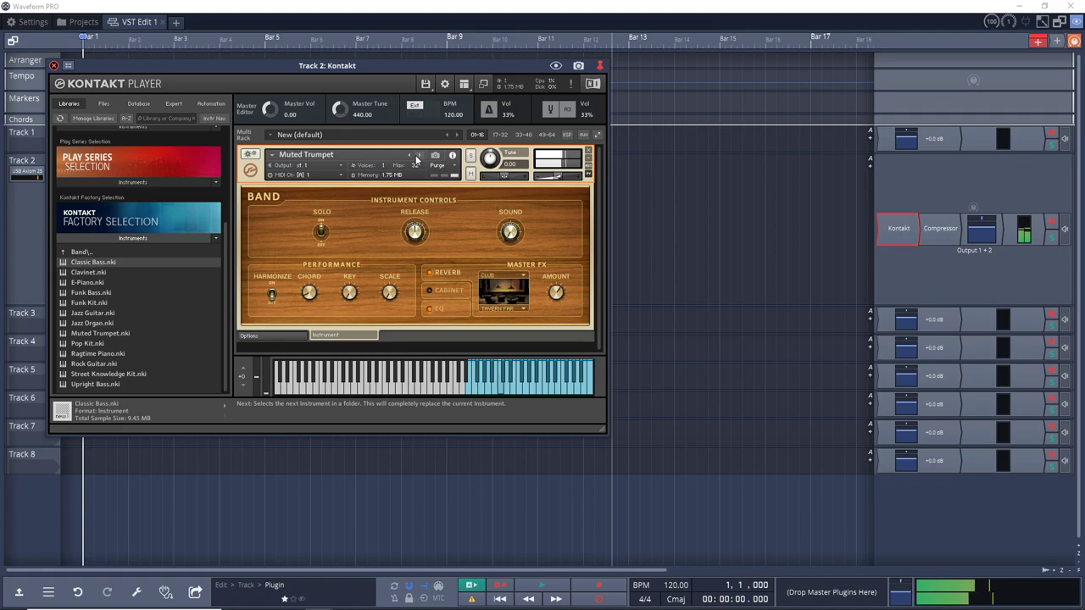
click(416, 159)
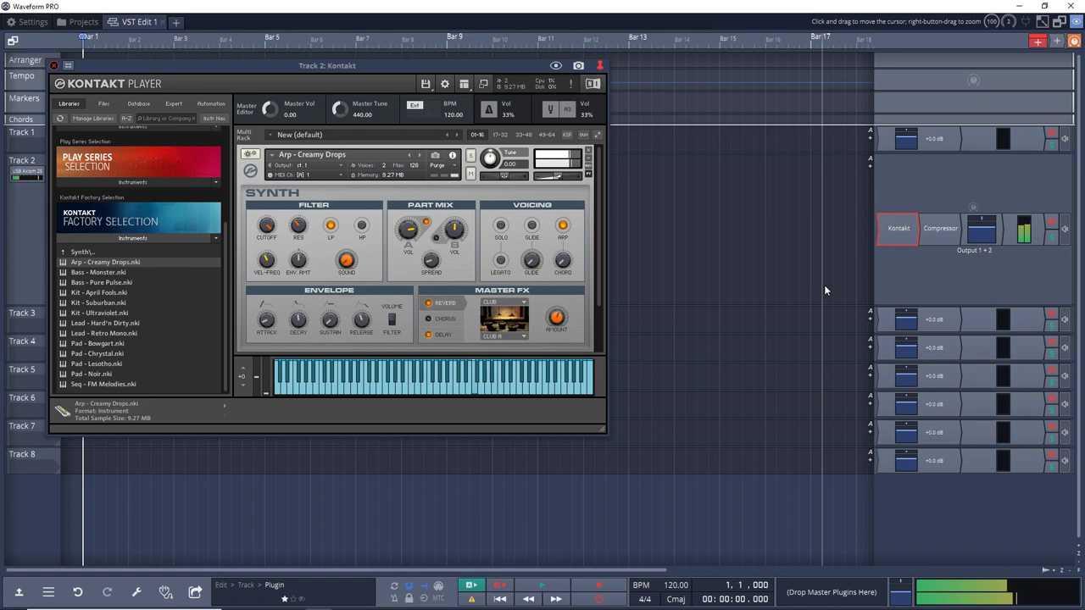
Audition the Factory Selection's Synth and Vintage instruments, including Bass - Monster, EP 10 - Piano and String Melody - Orchestra
click(419, 156)
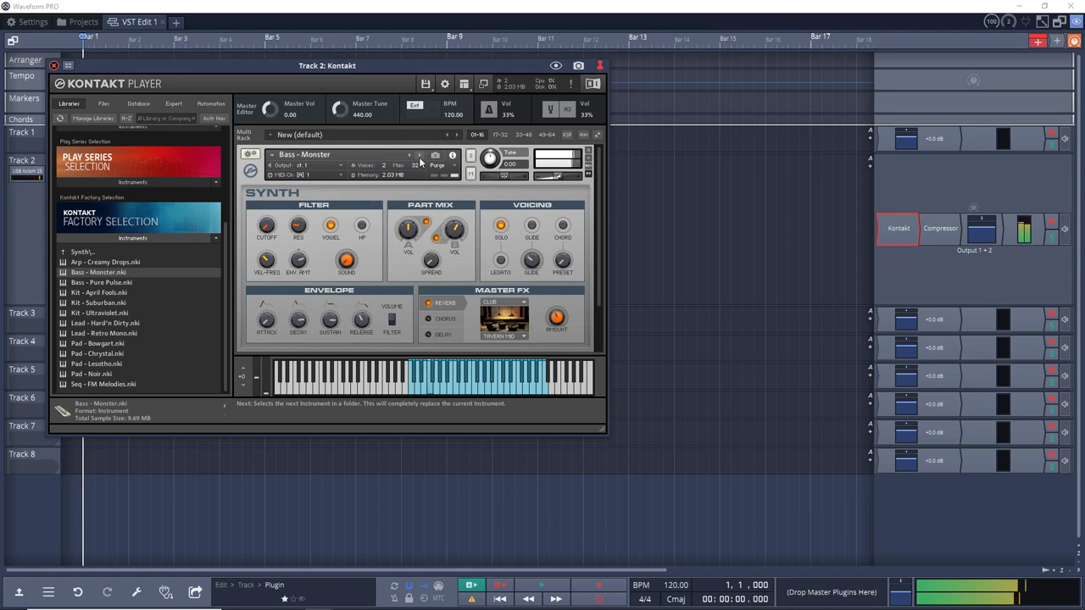
click(419, 158)
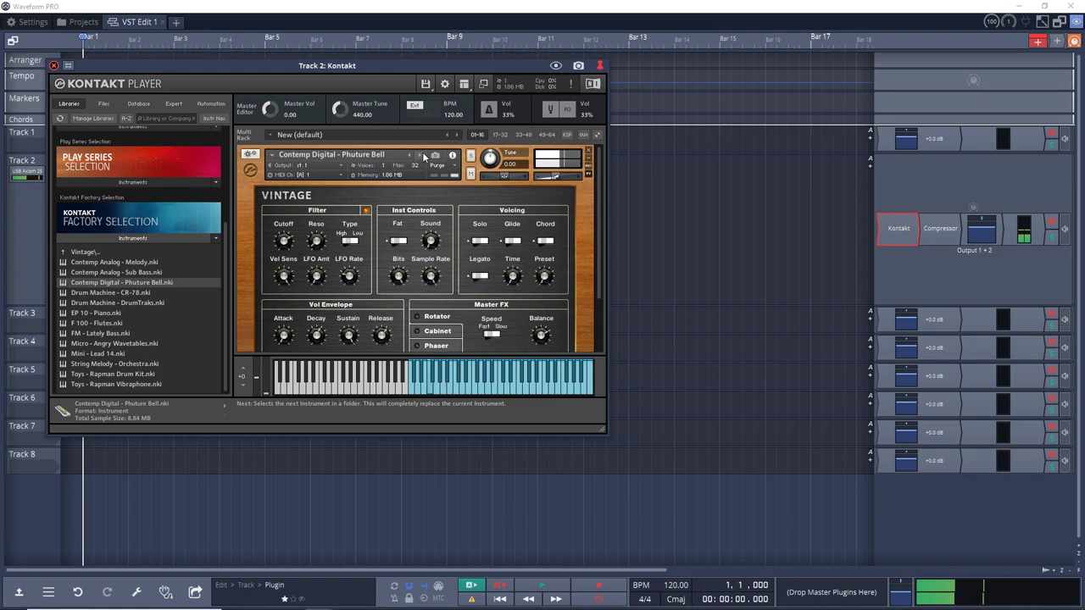
click(421, 158)
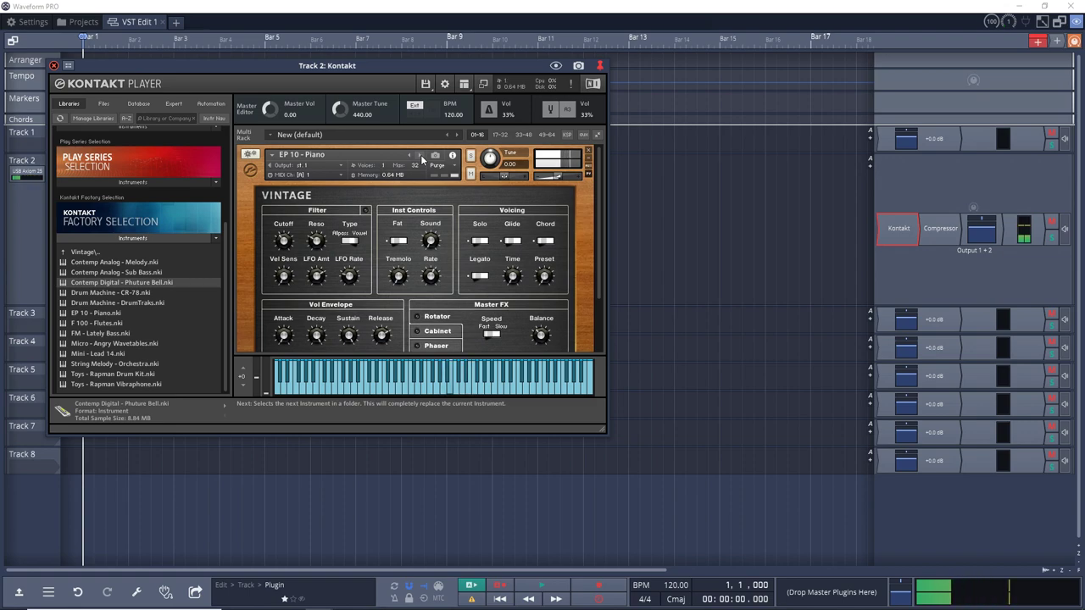
click(421, 157)
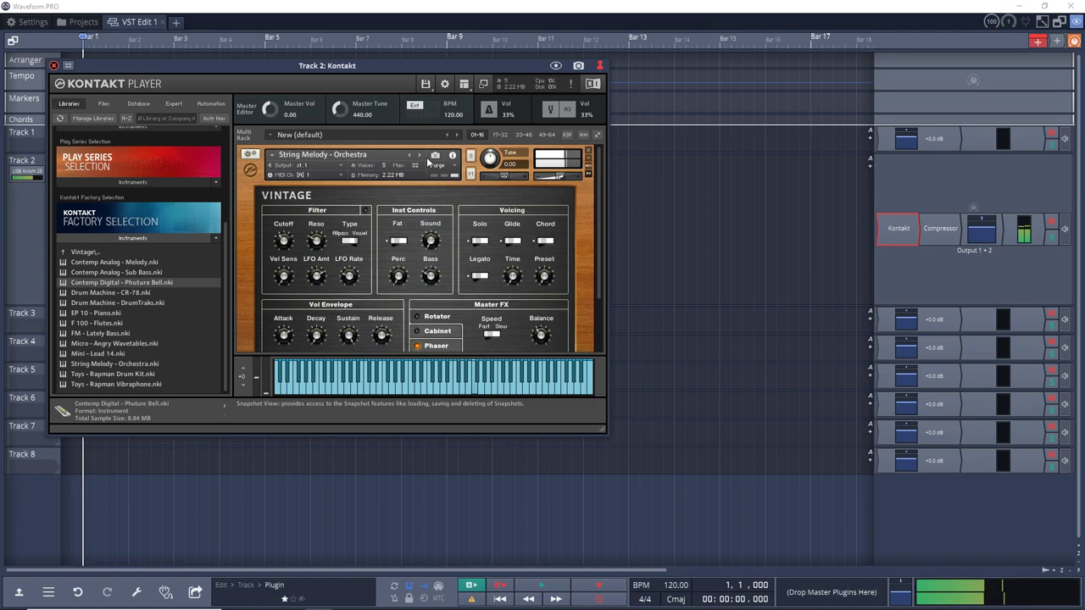
click(421, 158)
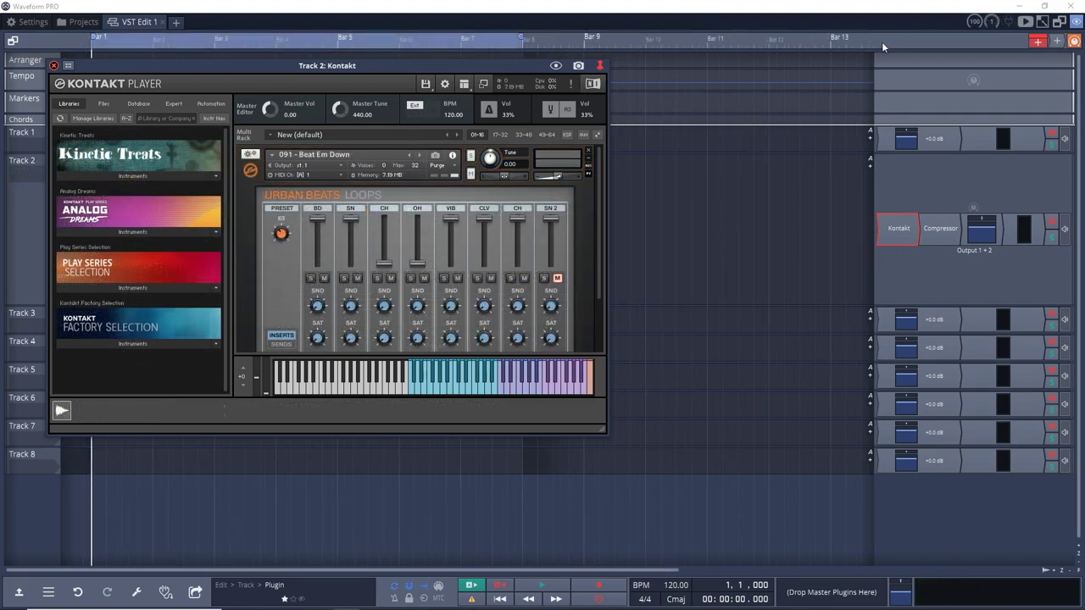
Start playback and audition the Urban Beats loop kits from Beat Em Down through Coral, Domination and Green Bag
key(space)
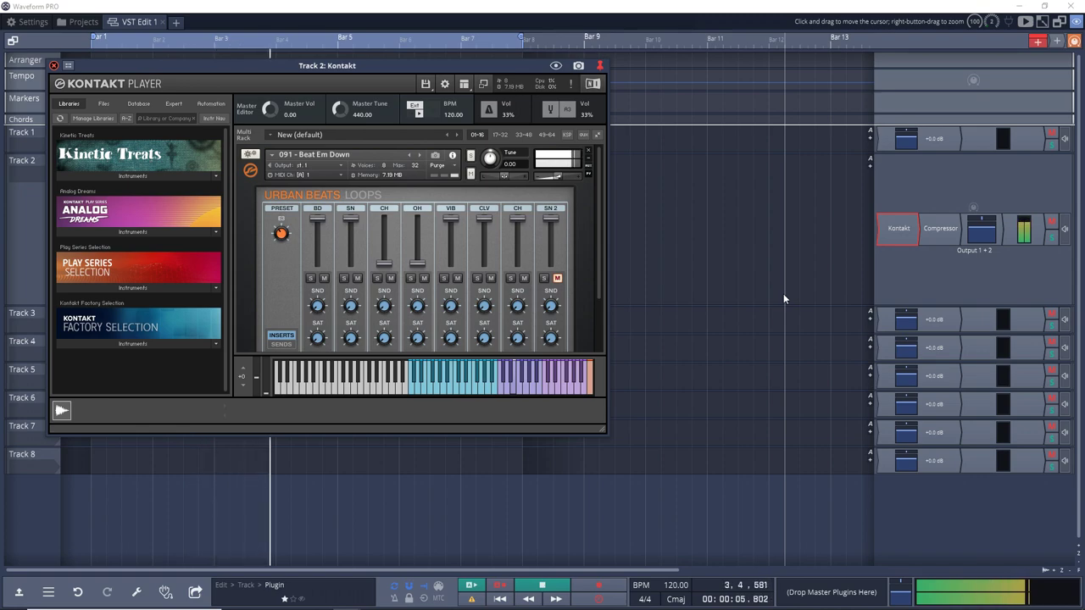
click(419, 158)
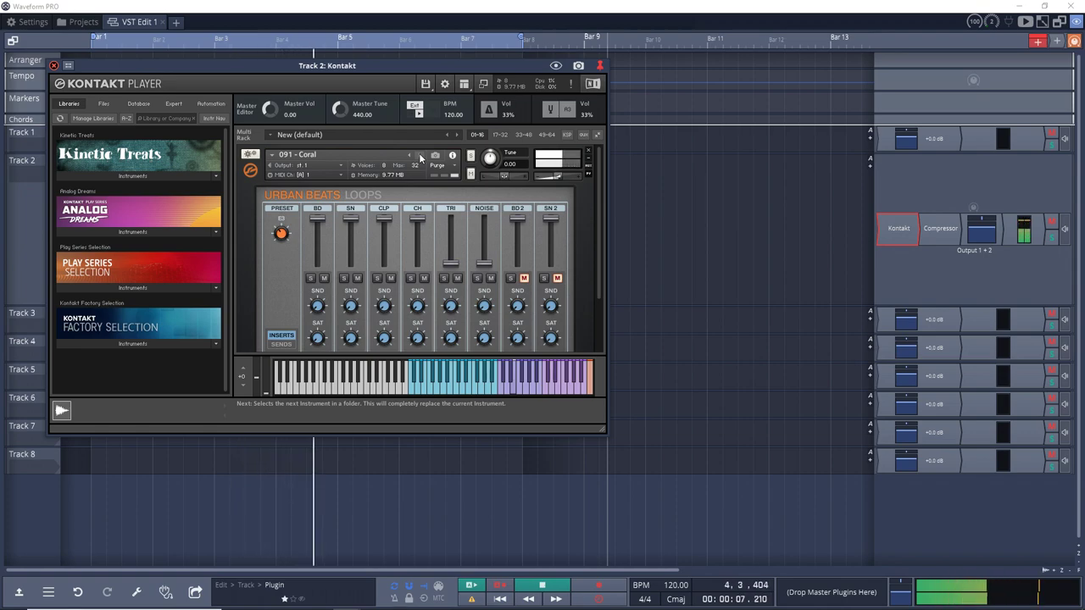
click(419, 156)
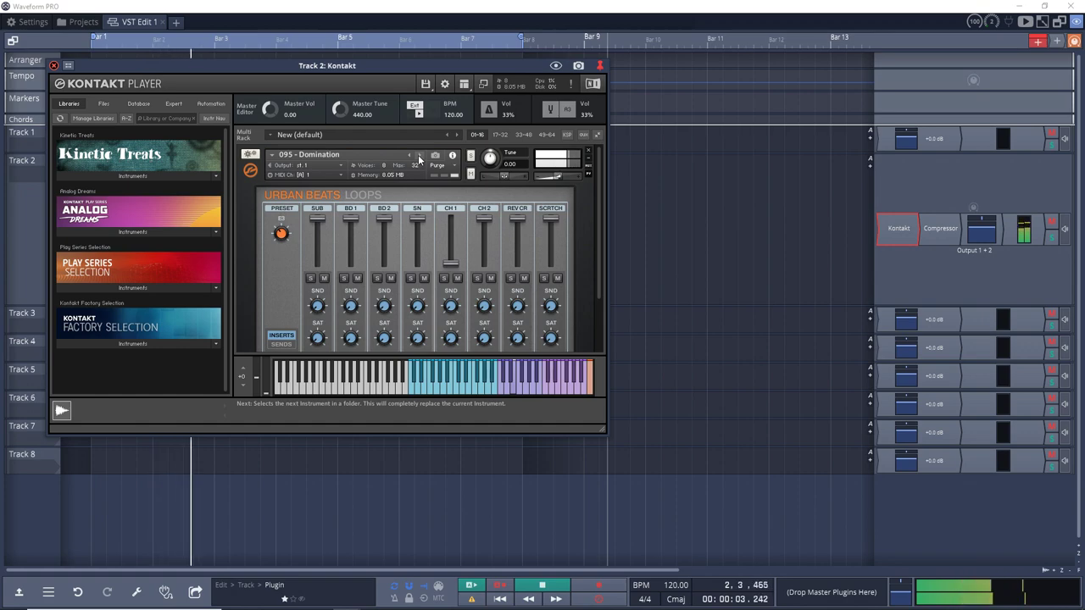
click(419, 157)
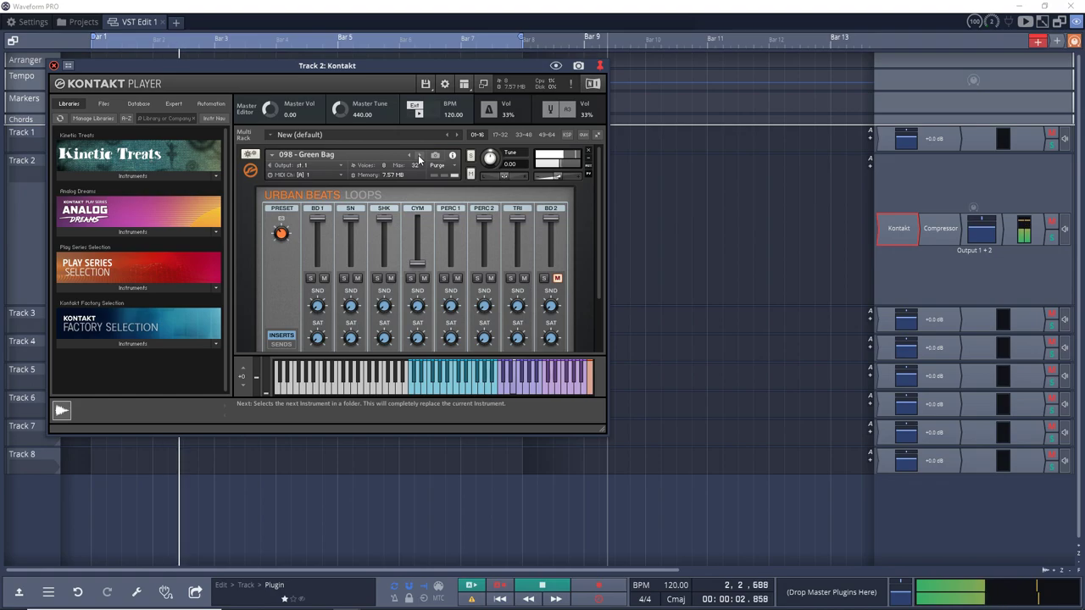
click(420, 157)
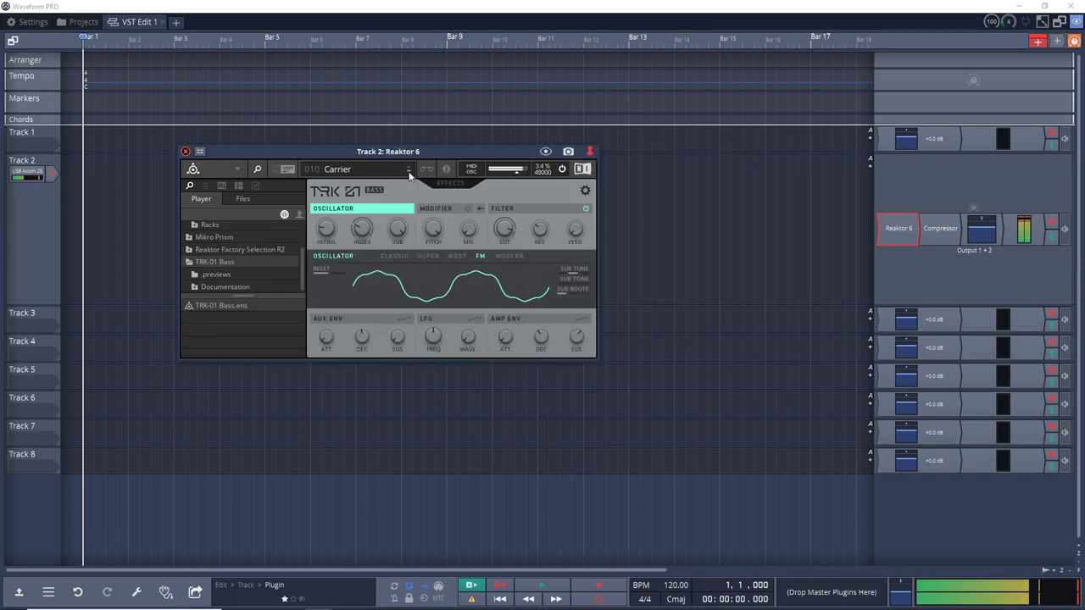
Audition successive Reaktor presets in TRK-01 Bass and Mikro Prism, including Marseilles
click(410, 173)
click(409, 173)
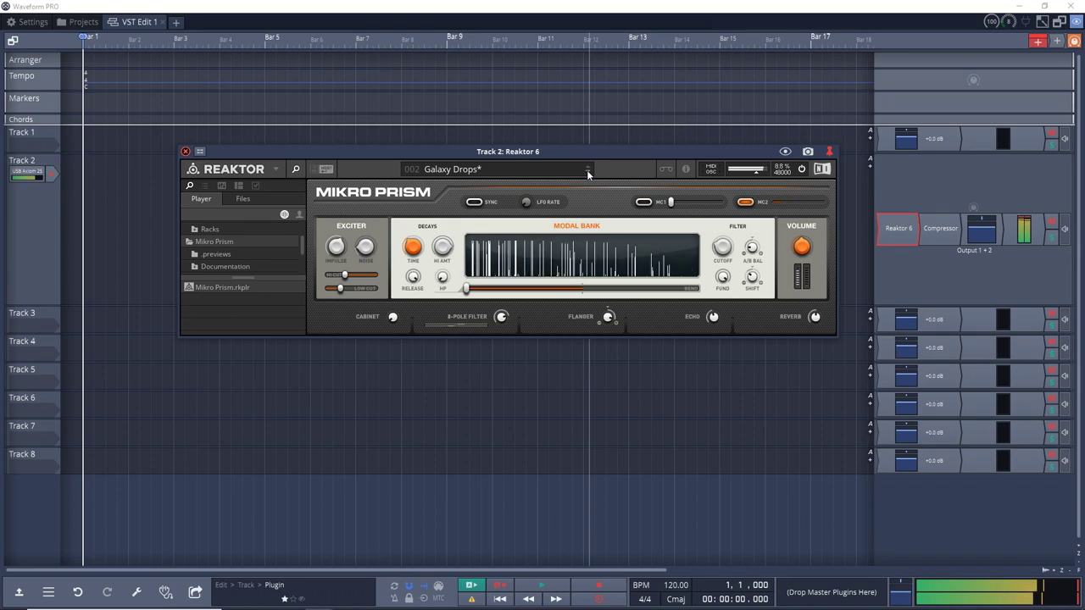
click(587, 172)
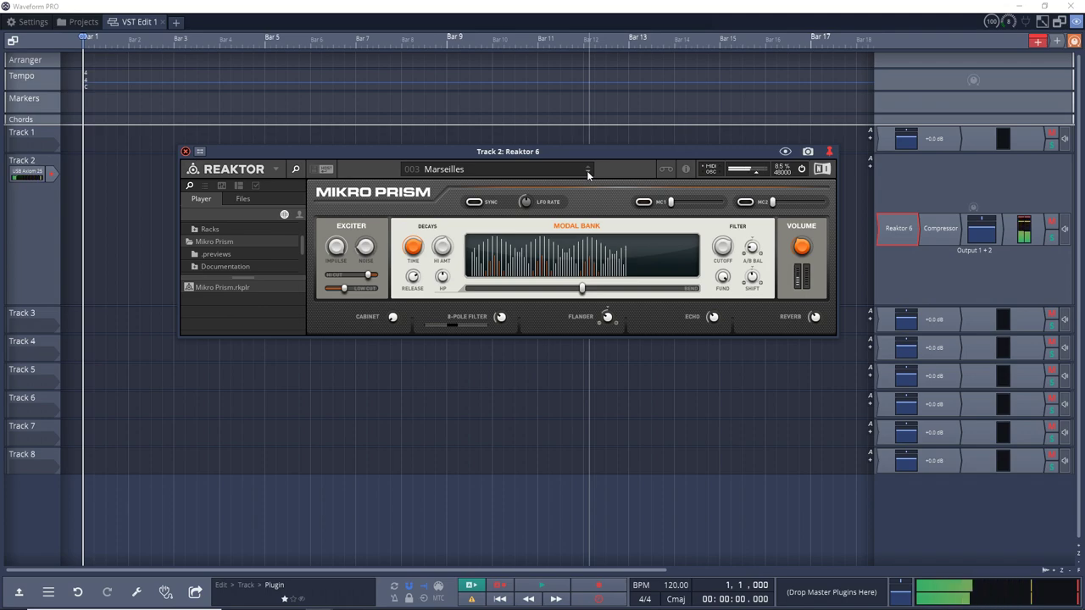
click(588, 173)
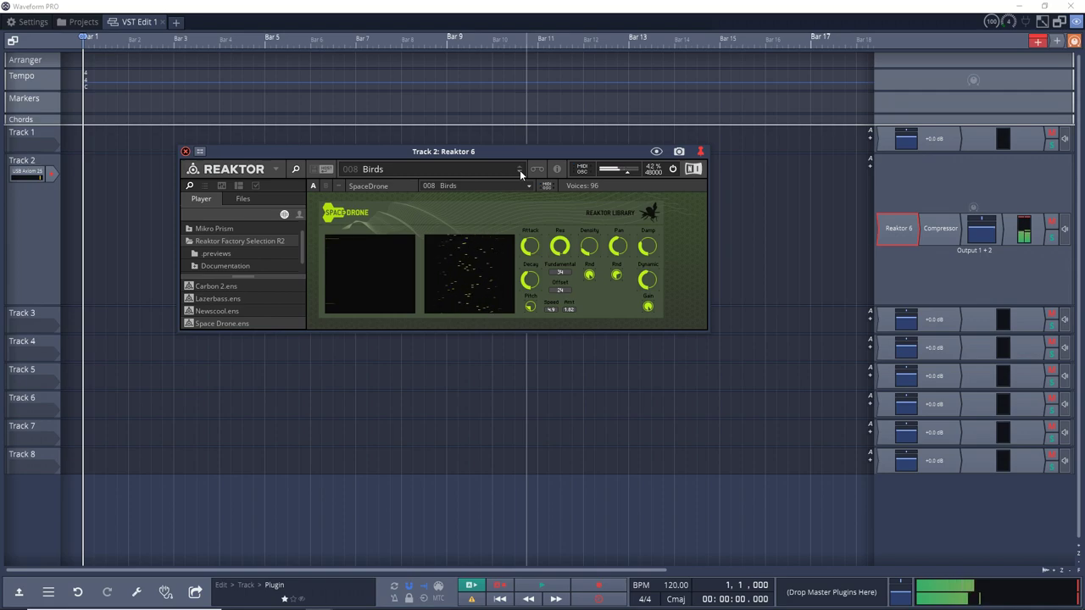
Audition Reaktor Factory Selection presets in Space Drone, Carbon 2 and Lazerbass
click(519, 168)
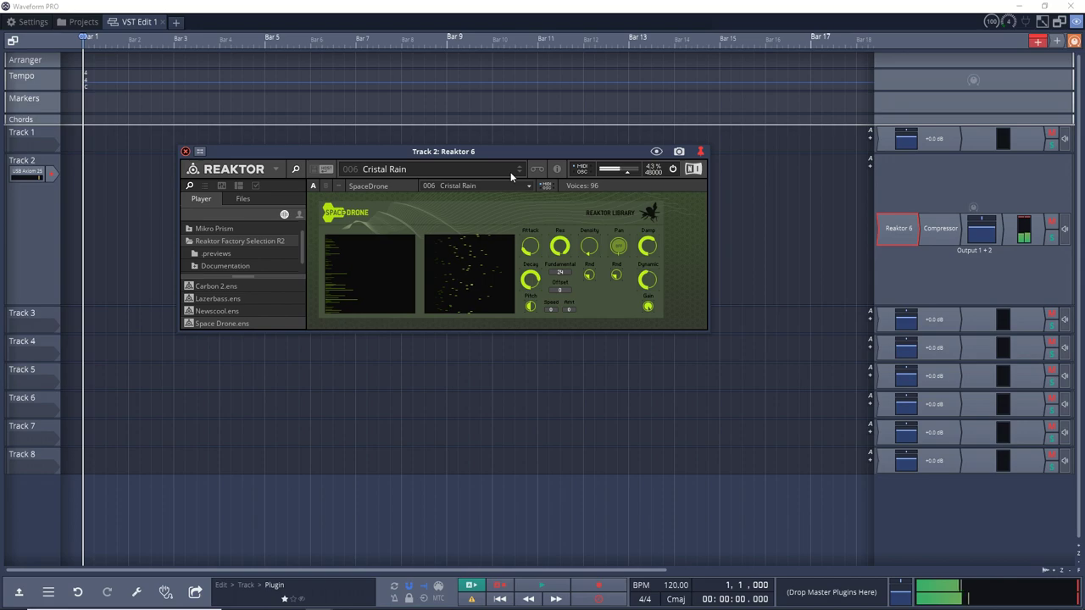
click(518, 167)
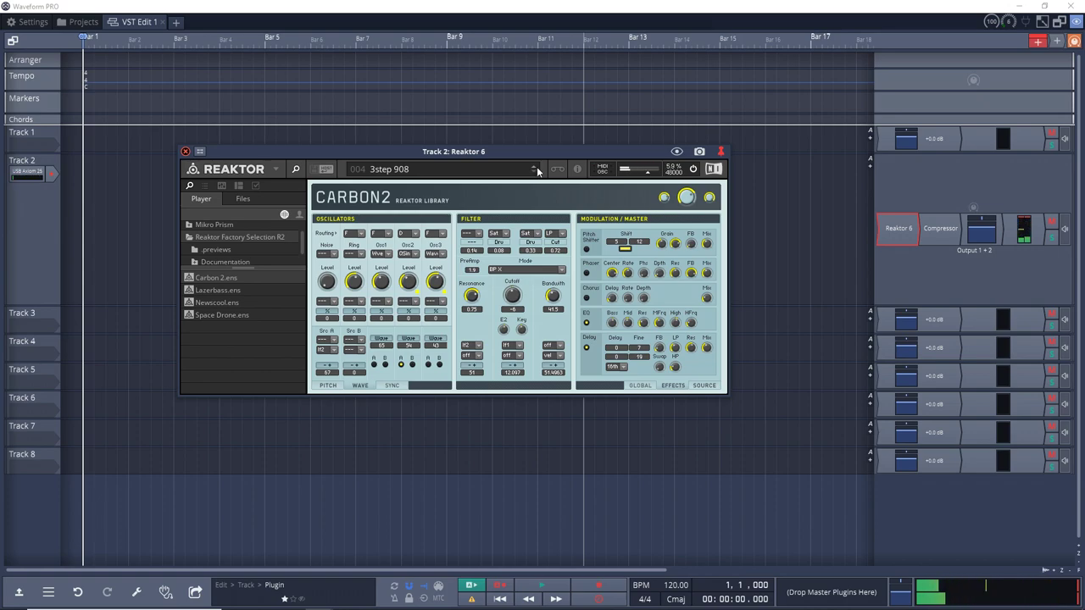
click(537, 168)
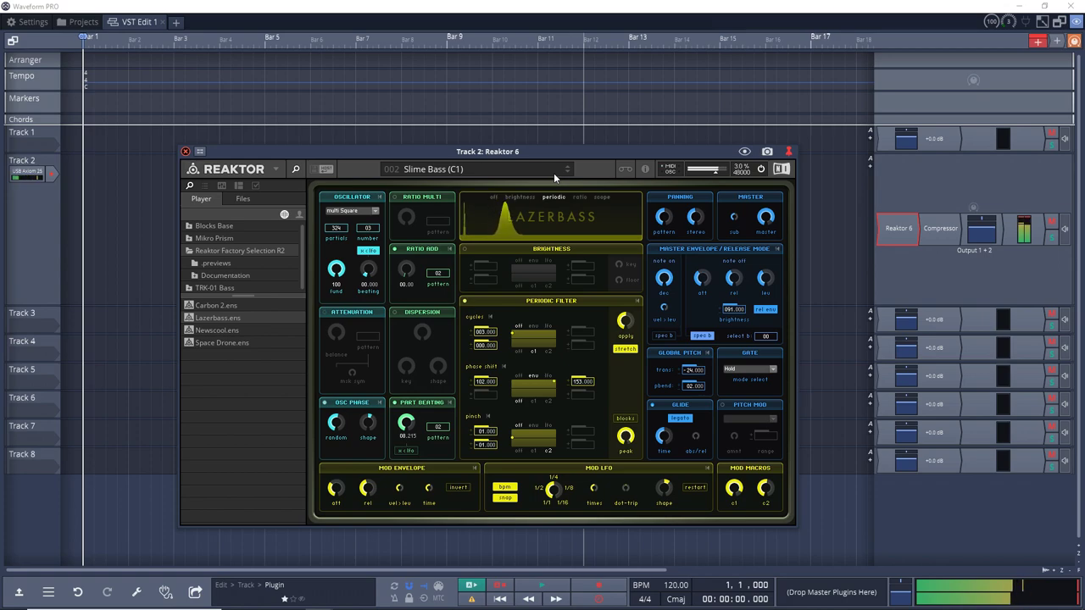
click(566, 172)
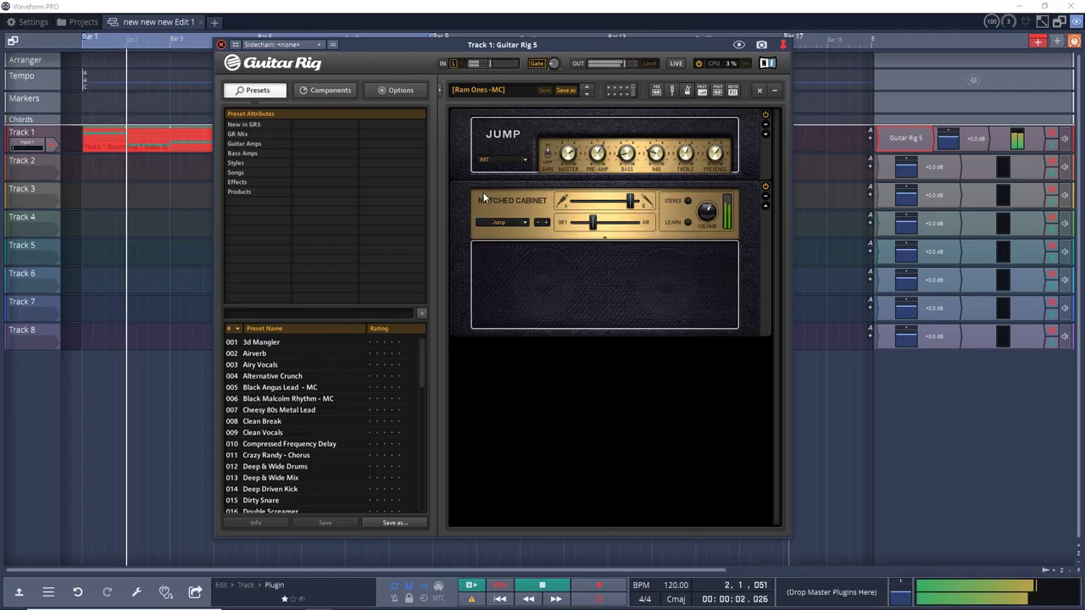
Audition the Guitar Rig presets on Track 1 one after another from 3d Mangler through Cheesy 80s Metal Lead
click(268, 346)
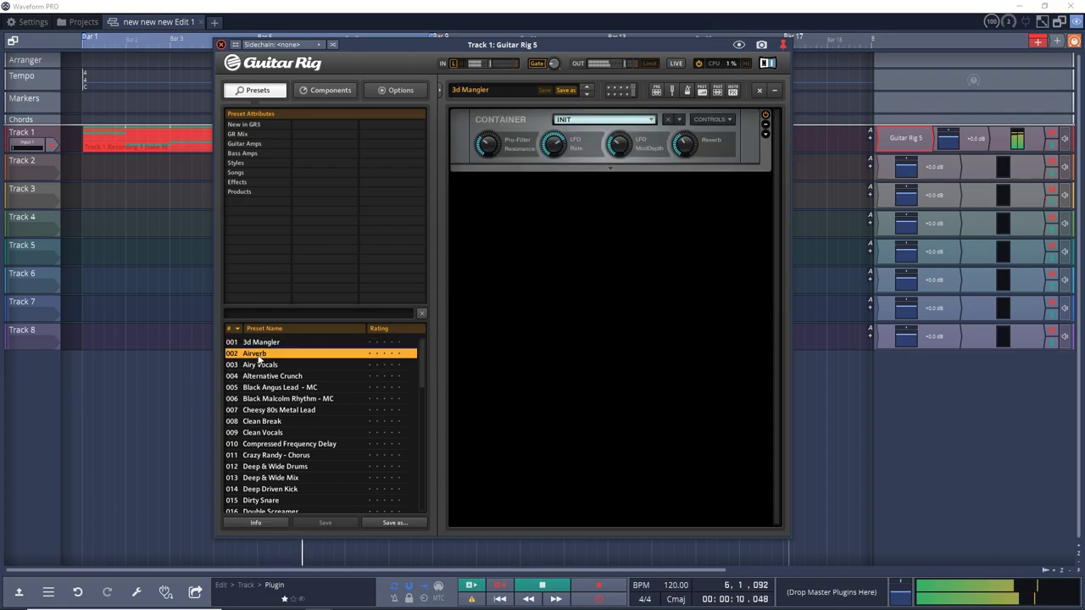
click(256, 354)
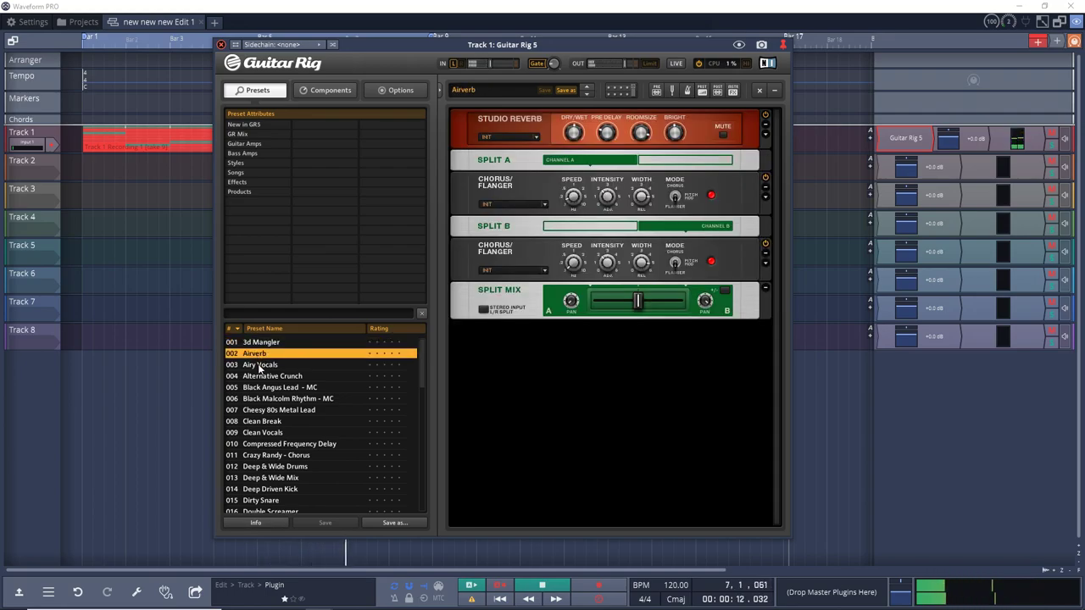
click(261, 365)
click(269, 379)
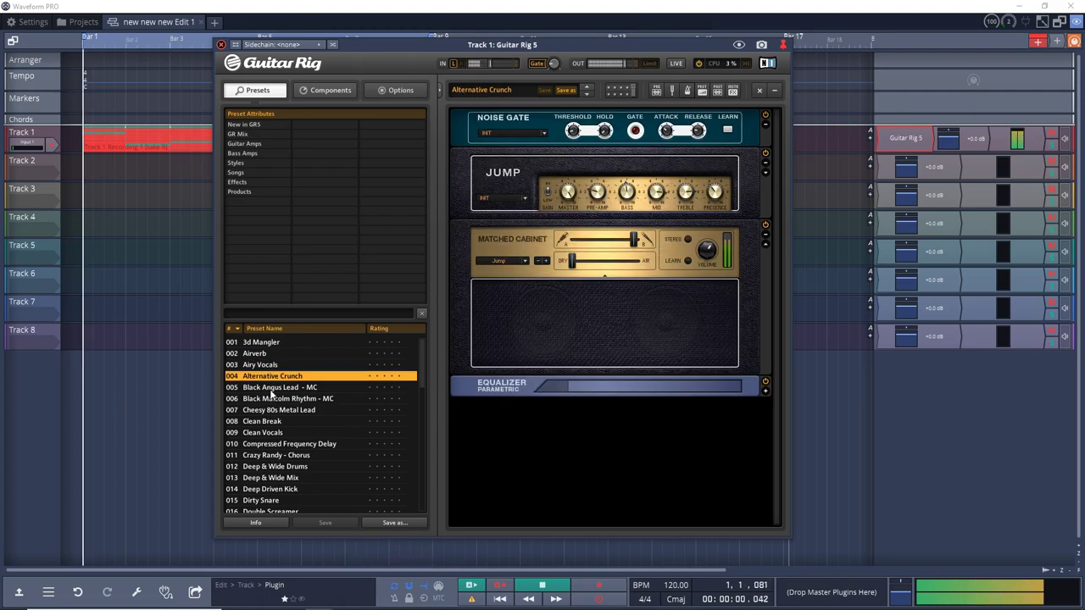
click(271, 389)
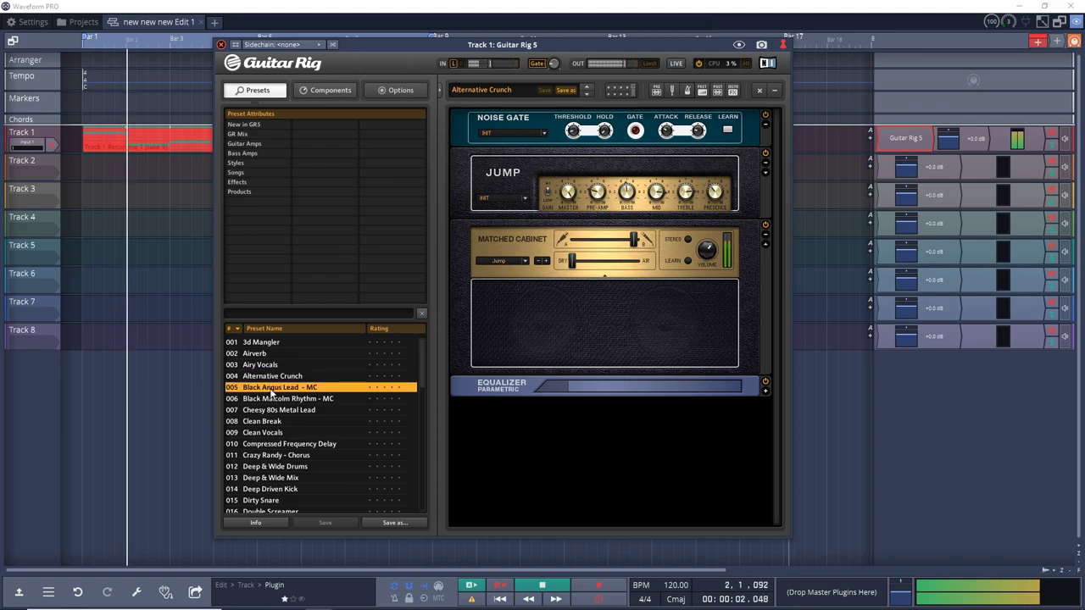
click(273, 400)
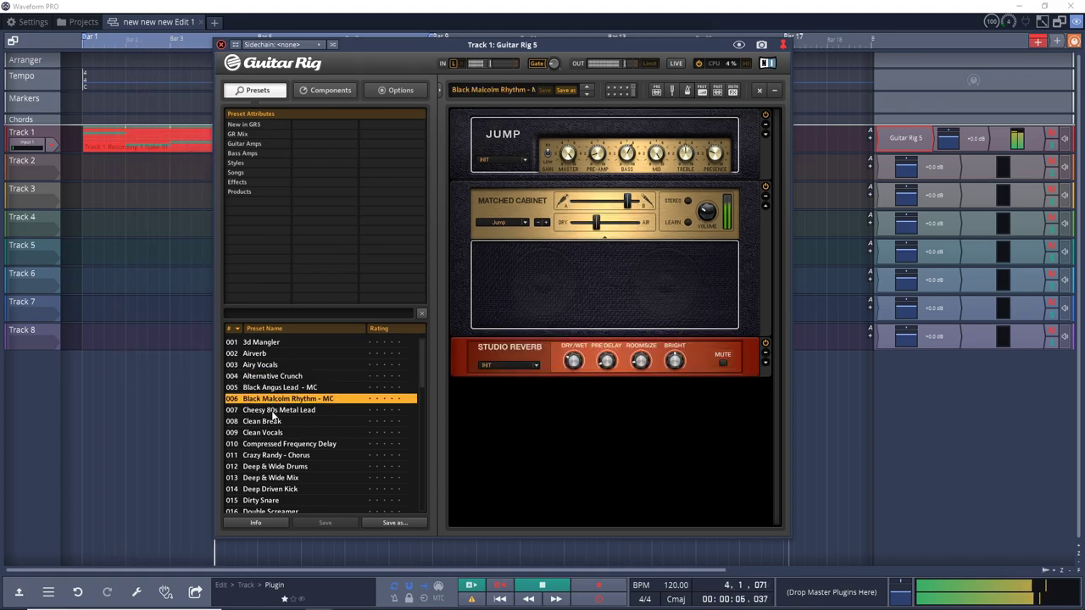
click(273, 411)
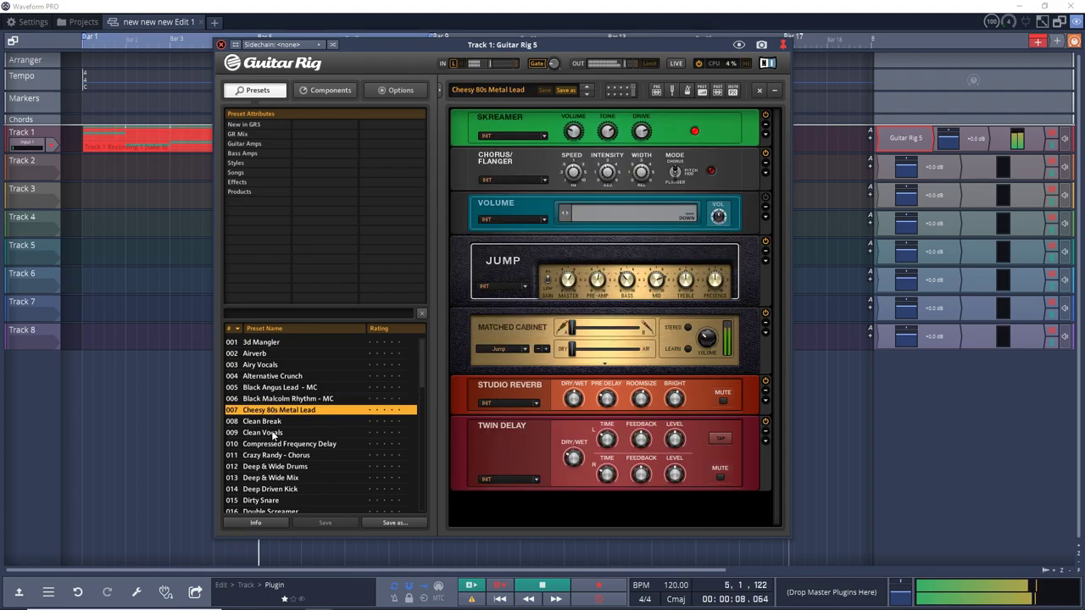
Audition the Guitar Rig presets on Track 1 in order from Clean Break through Deep & Wide Mix
click(262, 421)
click(262, 432)
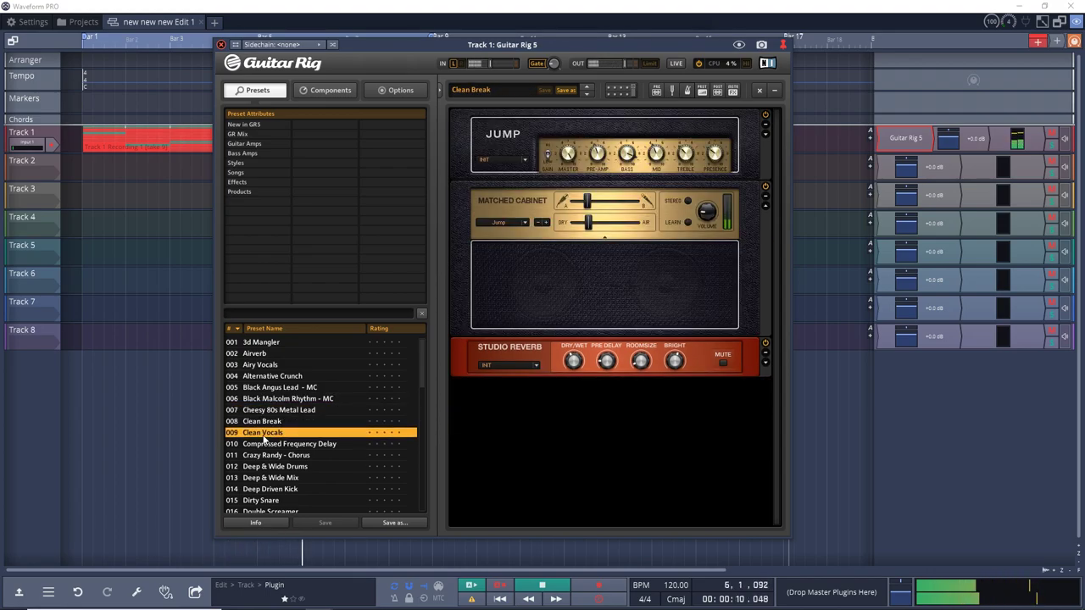
click(265, 445)
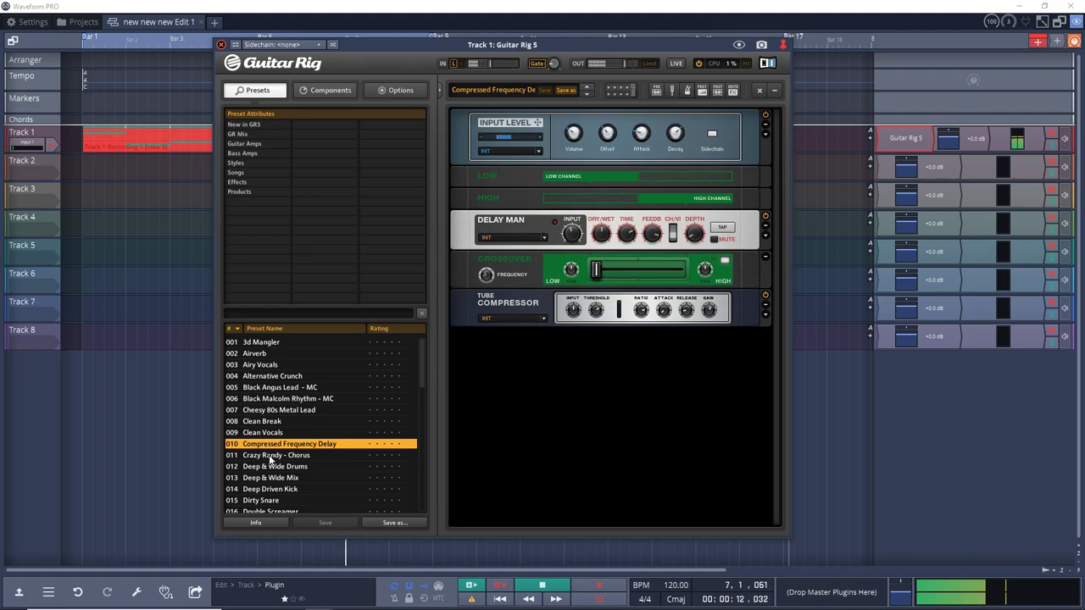
click(271, 456)
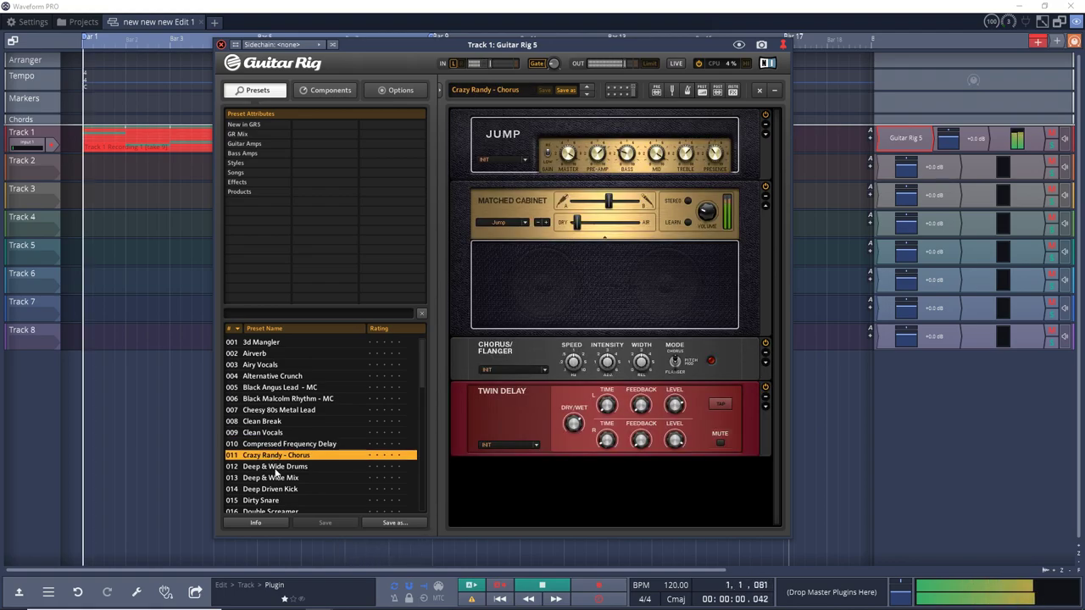
click(275, 467)
click(272, 480)
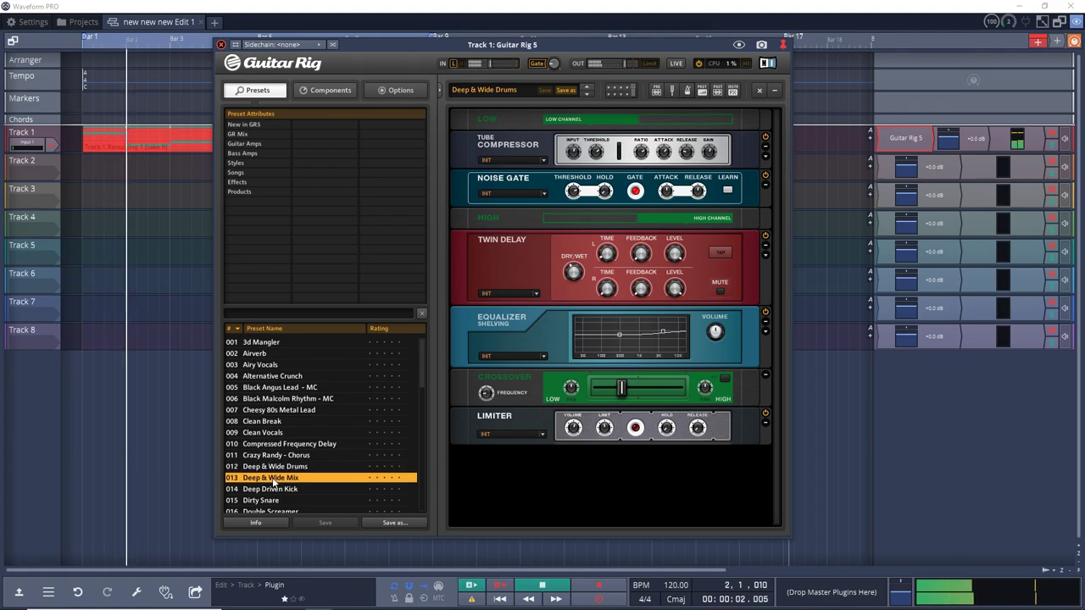
scroll(275, 472, down, 1)
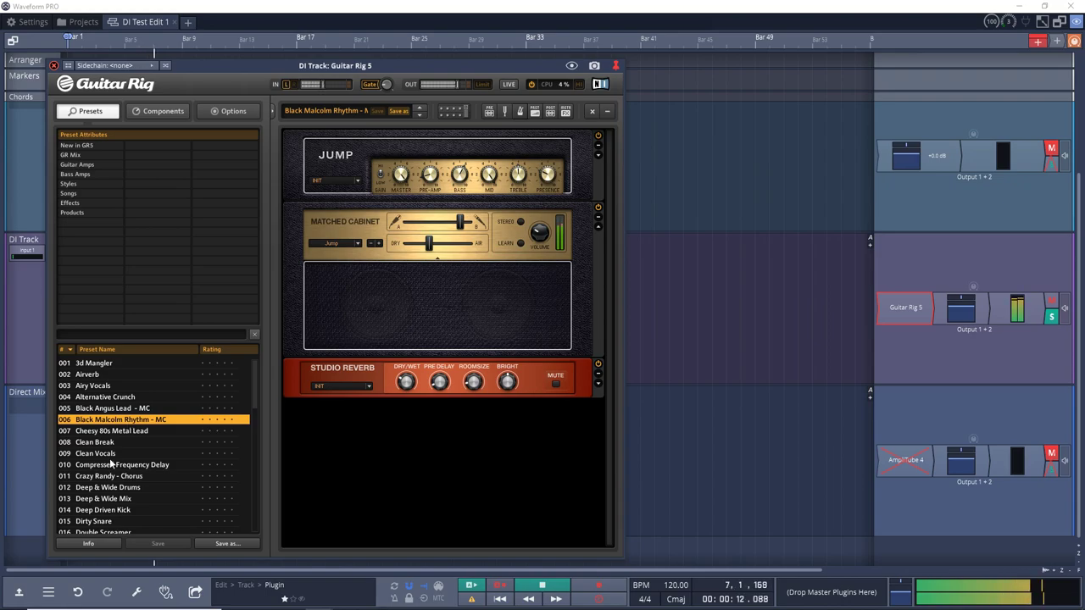
Audition the Guitar Rig presets Cheesy 80s Metal Lead and Alternative Crunch on the DI Track of DI Test Edit 1
click(109, 432)
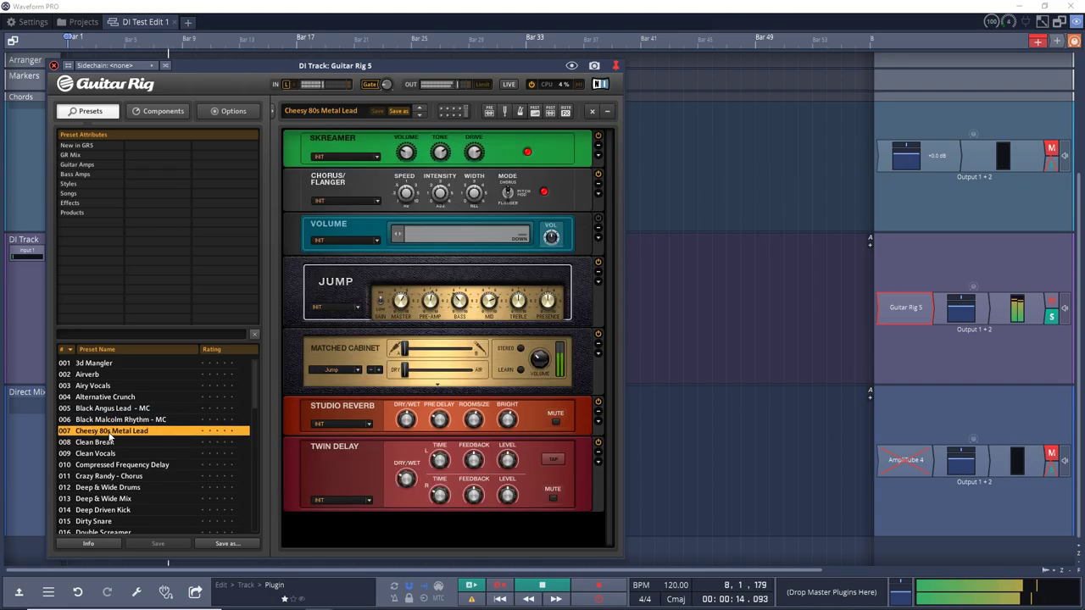
click(102, 397)
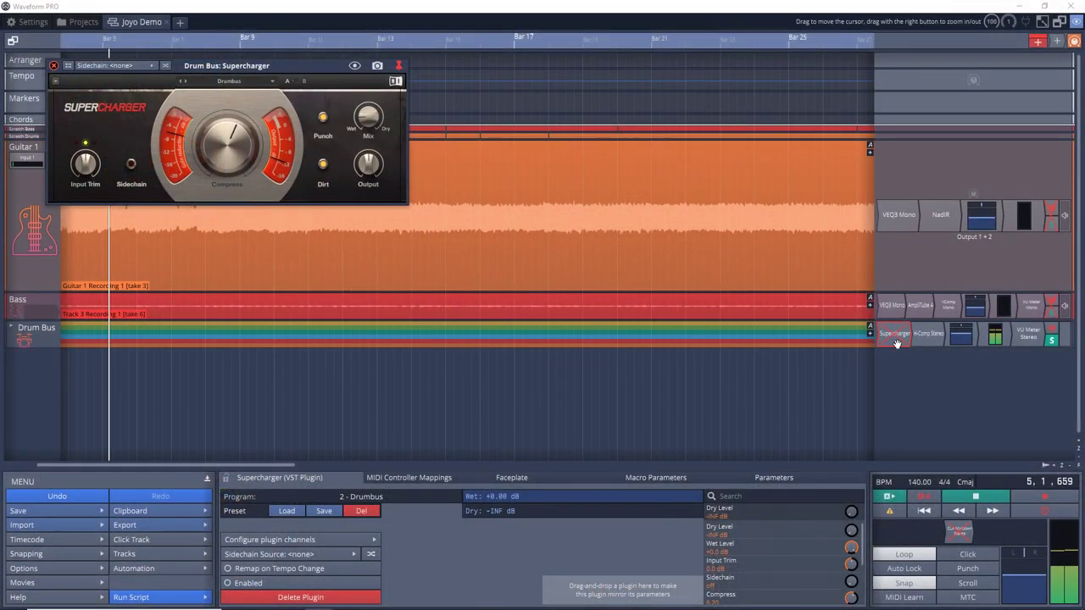
Enable Supercharger on the Drum Bus of the Joyo Demo edit and load its Mixbus preset
right_click(896, 342)
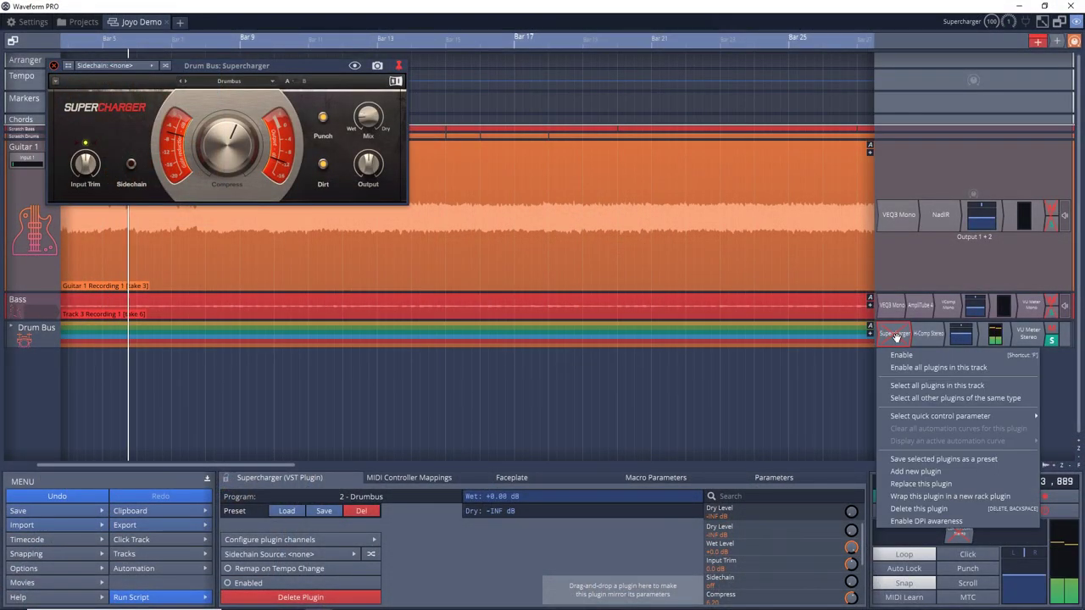
click(901, 354)
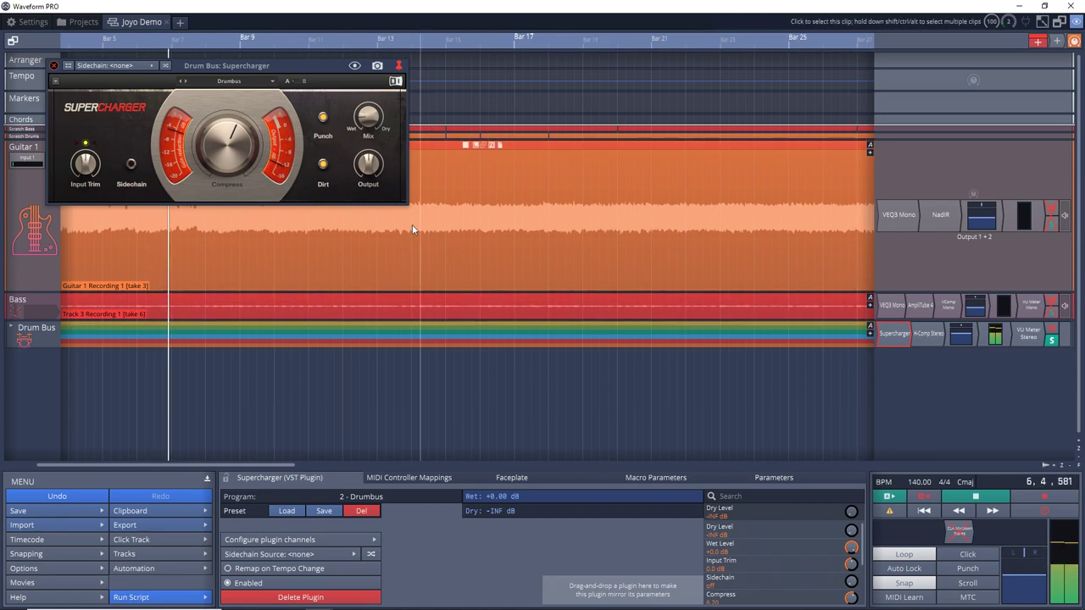
click(242, 80)
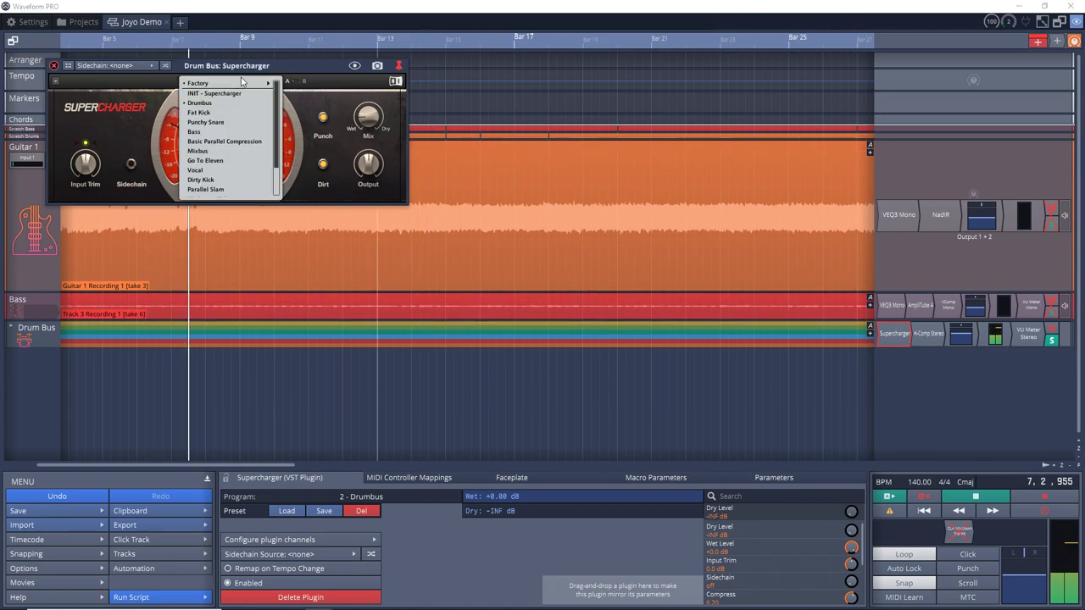
click(246, 151)
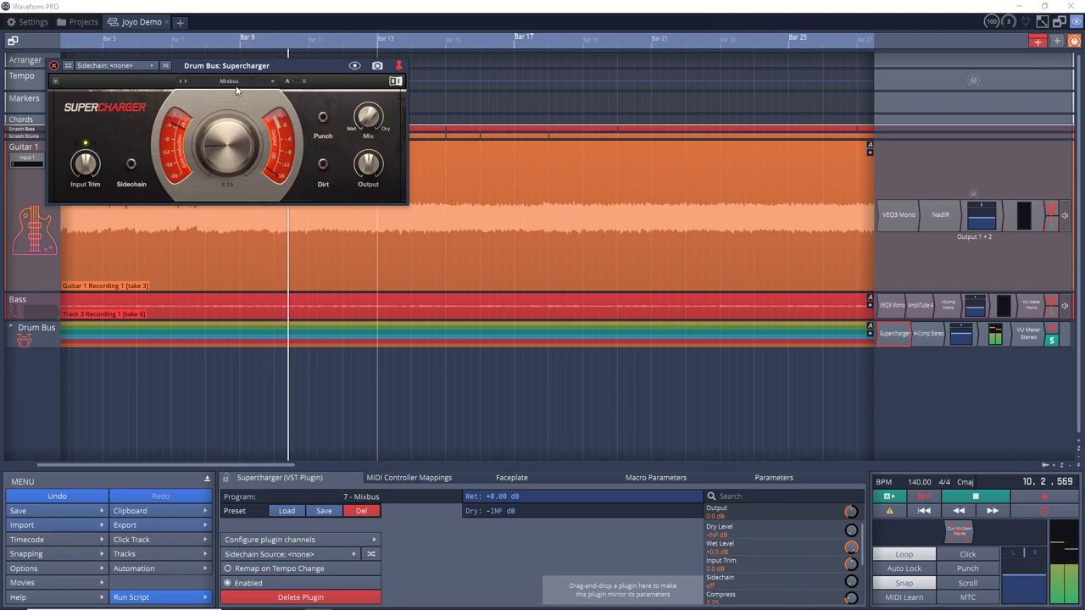
Audition Supercharger's Punchy Snare and Fat Kick presets on the Drum Bus
click(236, 81)
click(238, 123)
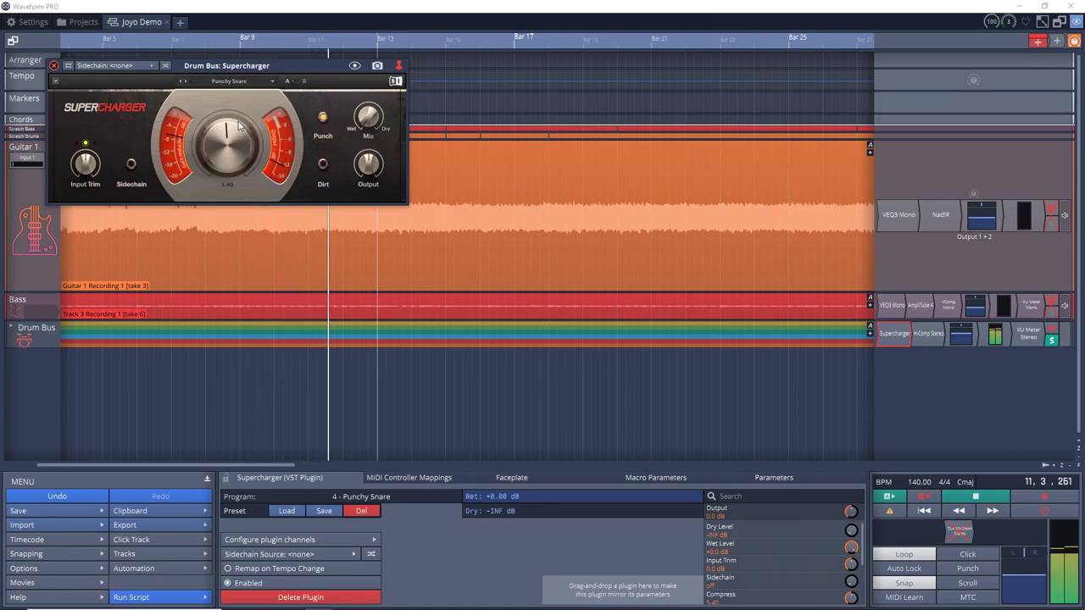
click(234, 83)
mouse_move(234, 85)
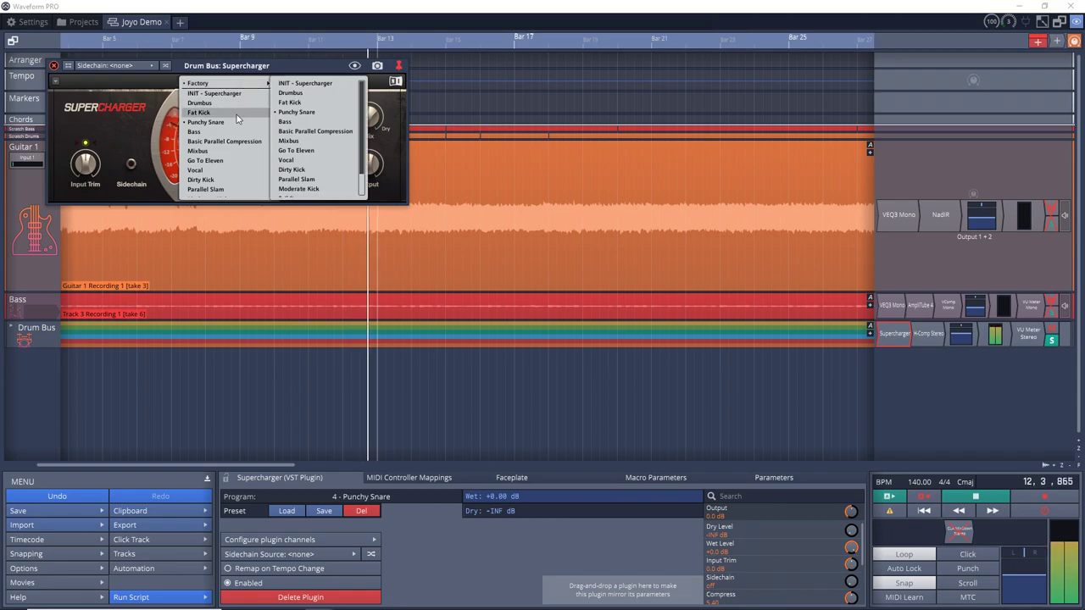
click(236, 113)
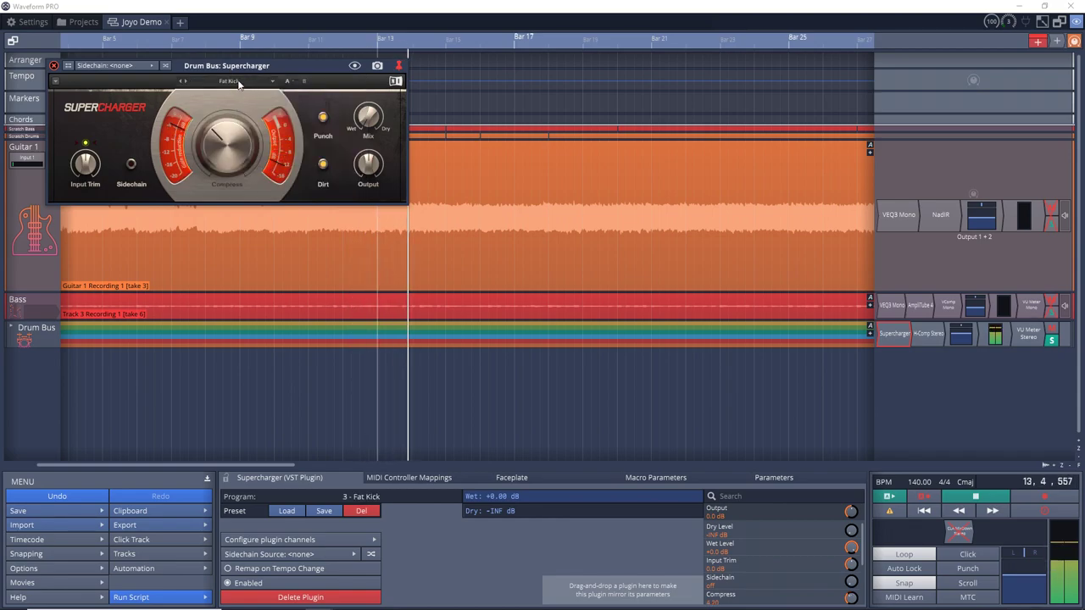
Audition Supercharger's Parallel Kick and Dirty Kick presets on the Drum Bus, and reopen the preset list
click(237, 82)
mouse_move(242, 89)
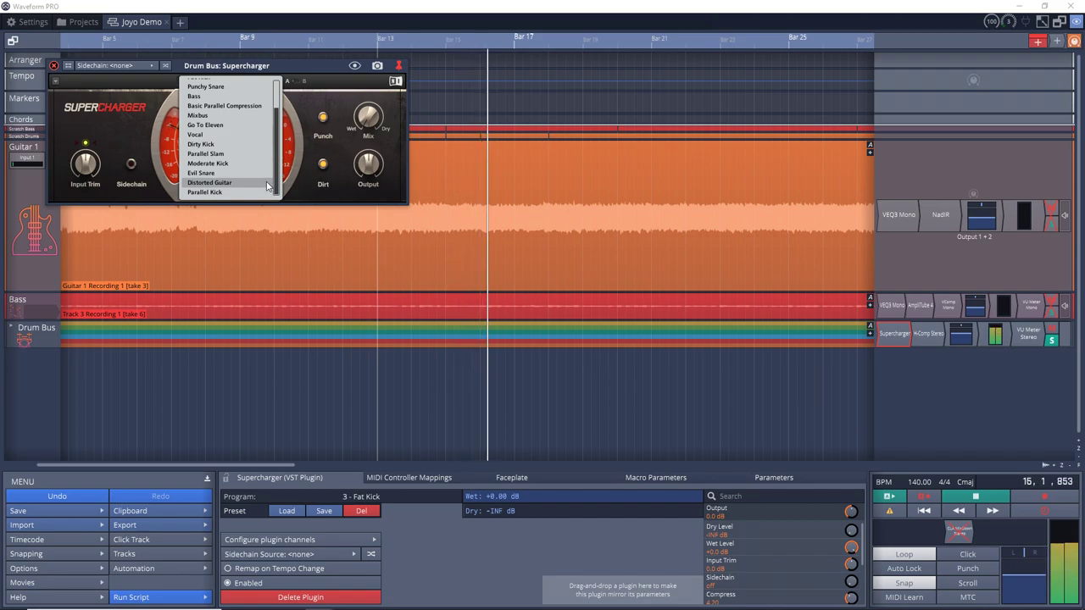
click(252, 193)
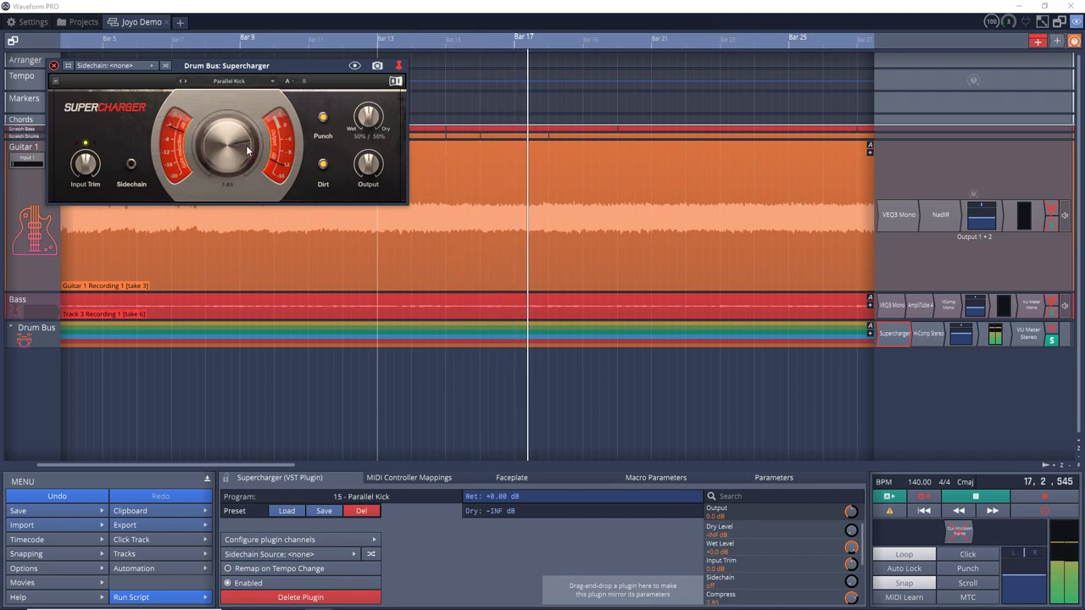
click(236, 82)
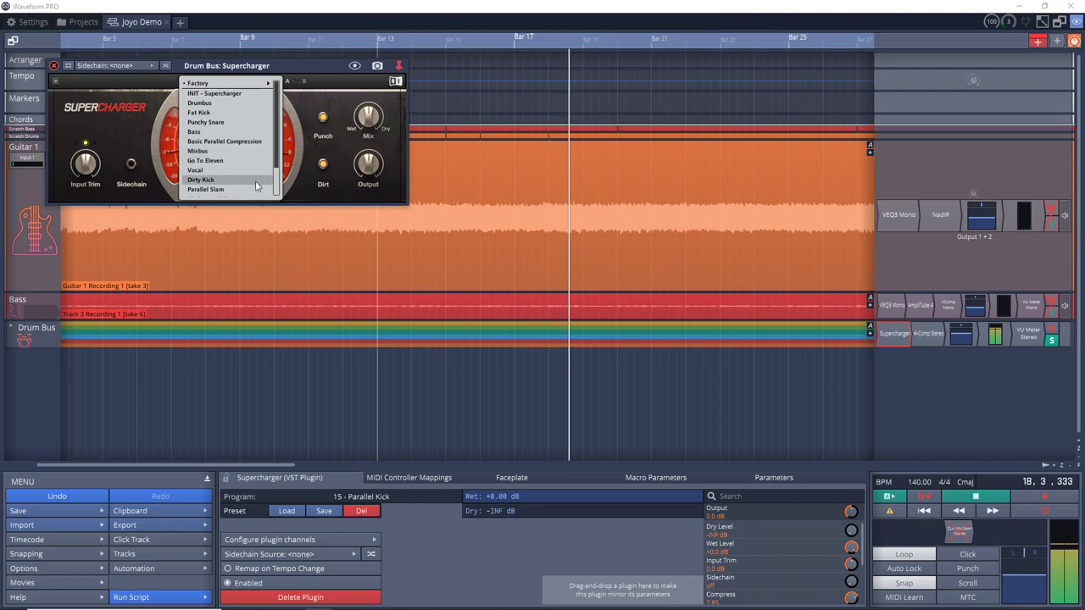
click(255, 180)
click(239, 82)
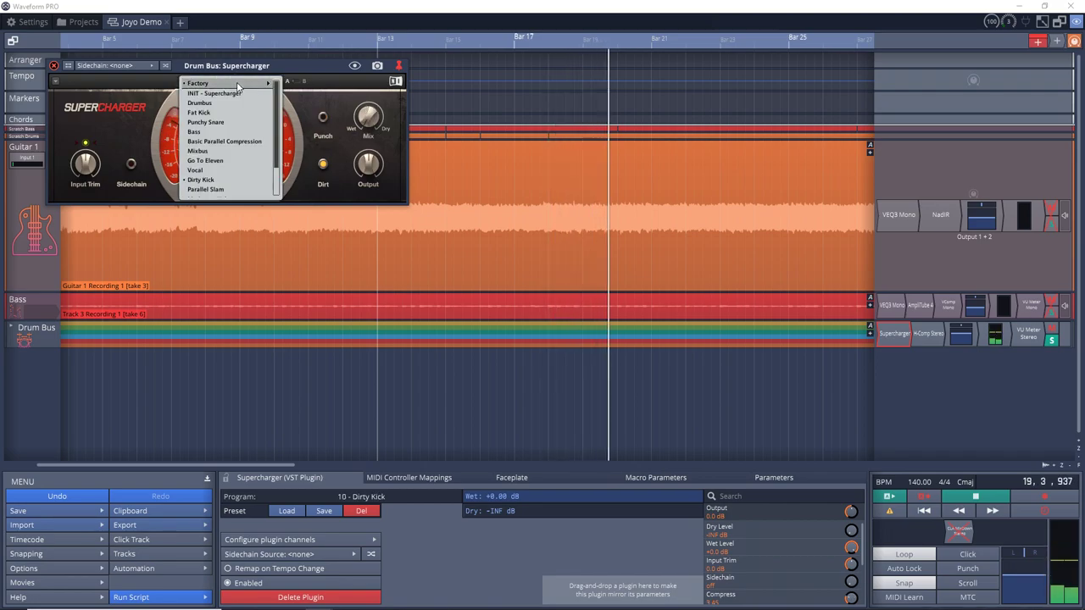